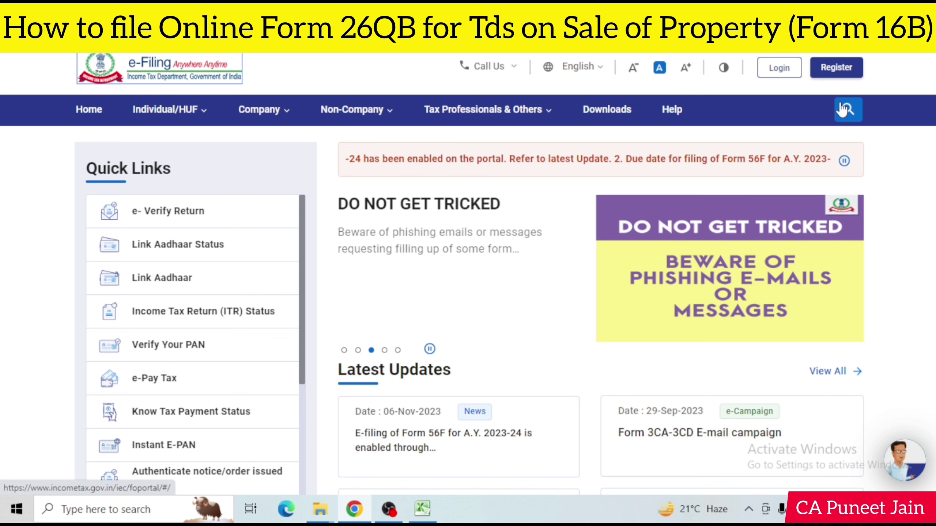
Open the portal's registration page and review the sign-up stages and the taxpayer PAN form.
{"action": "left_click", "coordinate": [837, 70]}
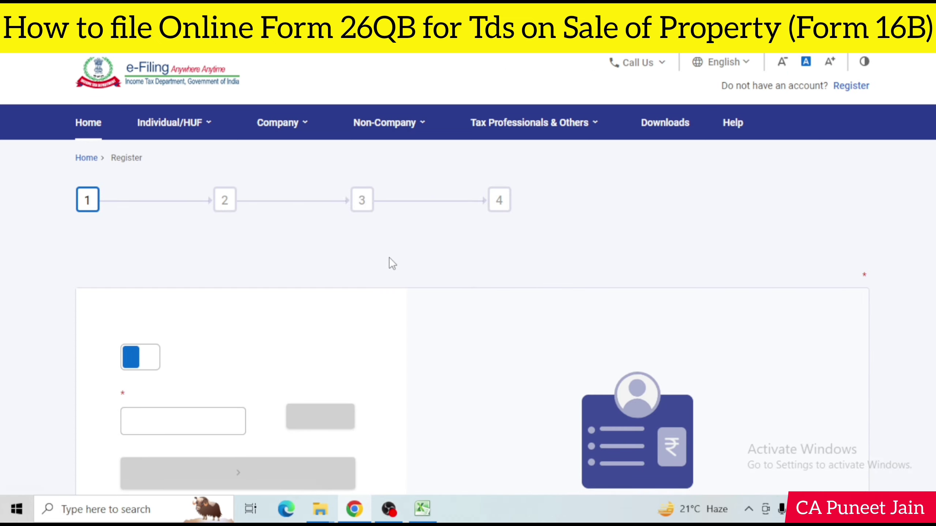
{"action": "scroll", "coordinate": [172, 391], "scroll_direction": "down", "scroll_amount": 3}
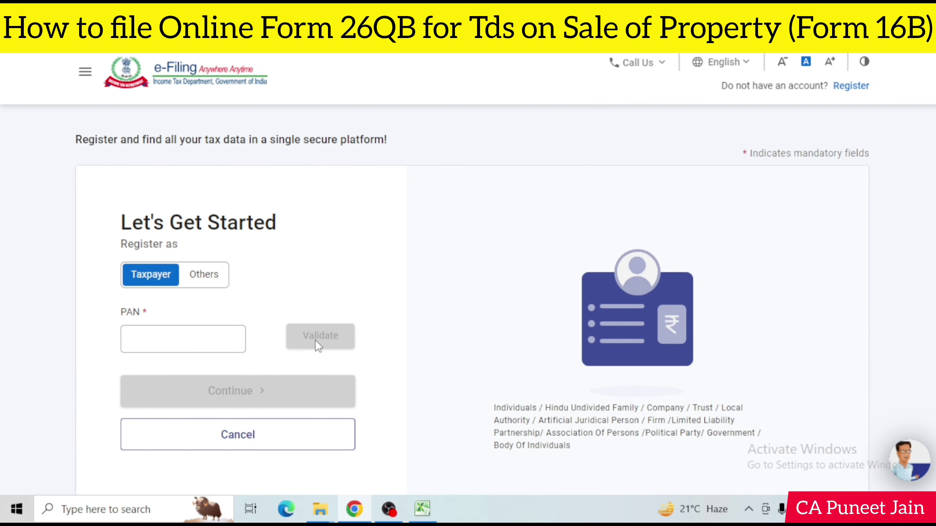
{"action": "scroll", "coordinate": [326, 335], "scroll_direction": "up", "scroll_amount": 2}
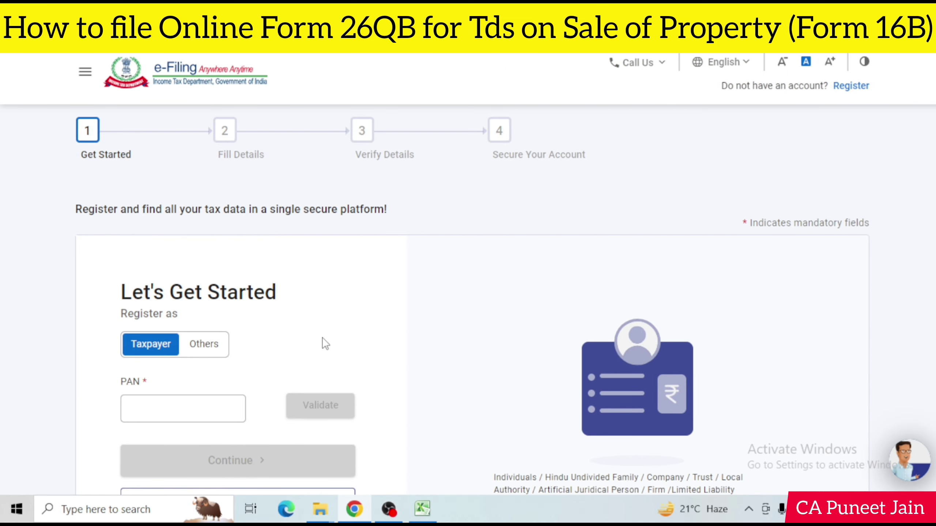
{"action": "scroll", "coordinate": [304, 394], "scroll_direction": "down", "scroll_amount": 2}
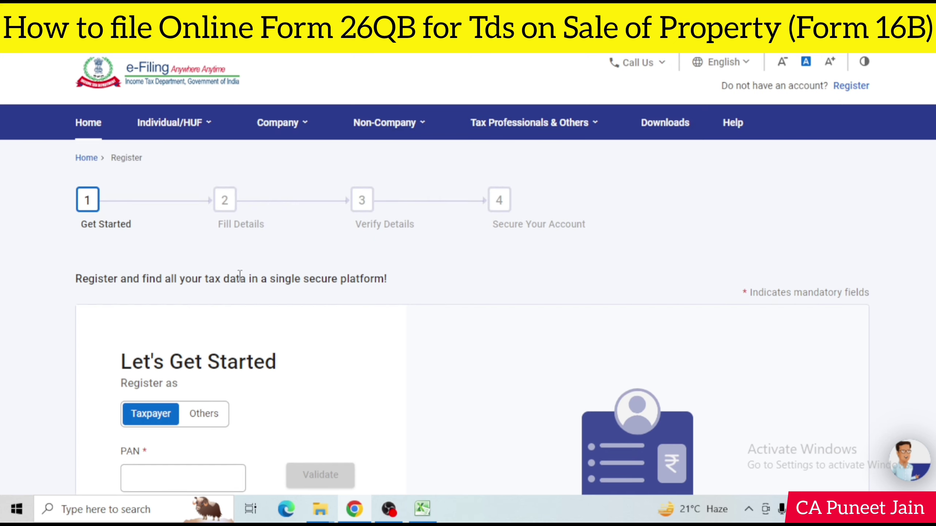
Return to the portal's home page and open the login page.
{"action": "left_click", "coordinate": [90, 127]}
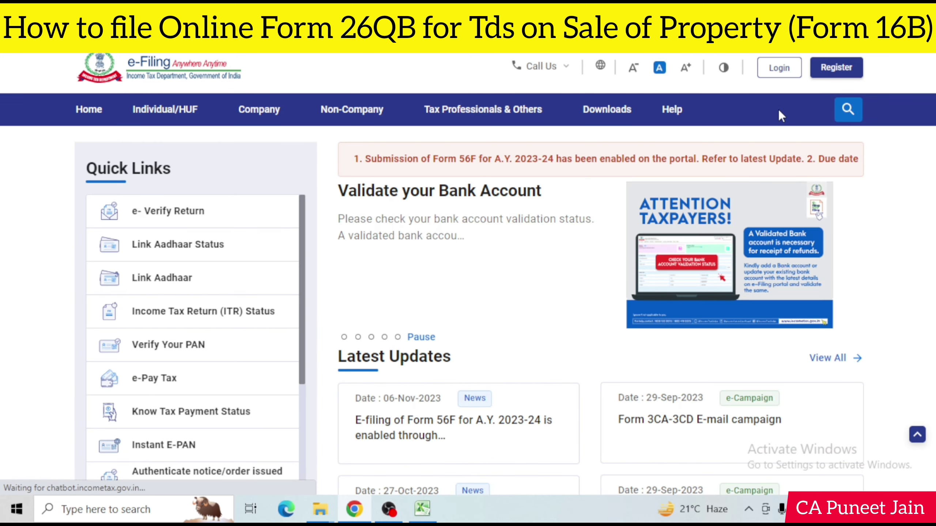
{"action": "left_click", "coordinate": [779, 70]}
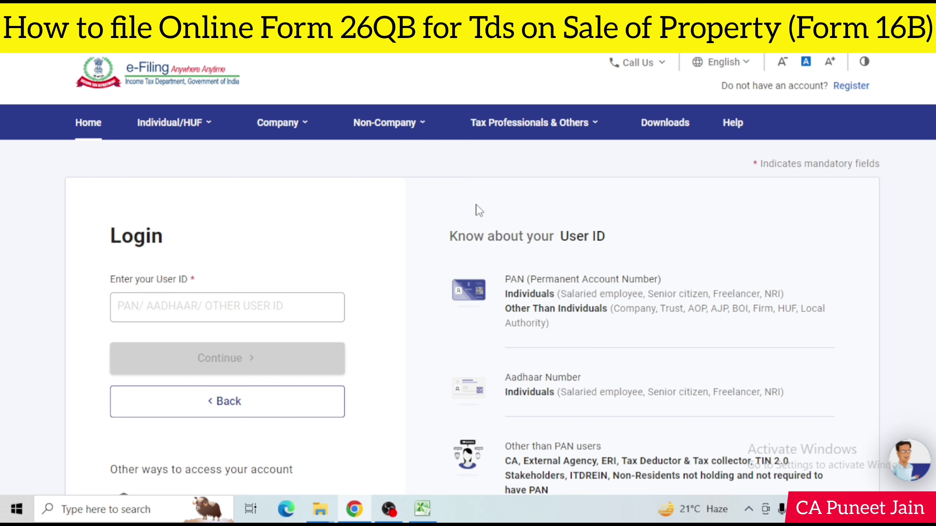
{"action": "left_click", "coordinate": [388, 508]}
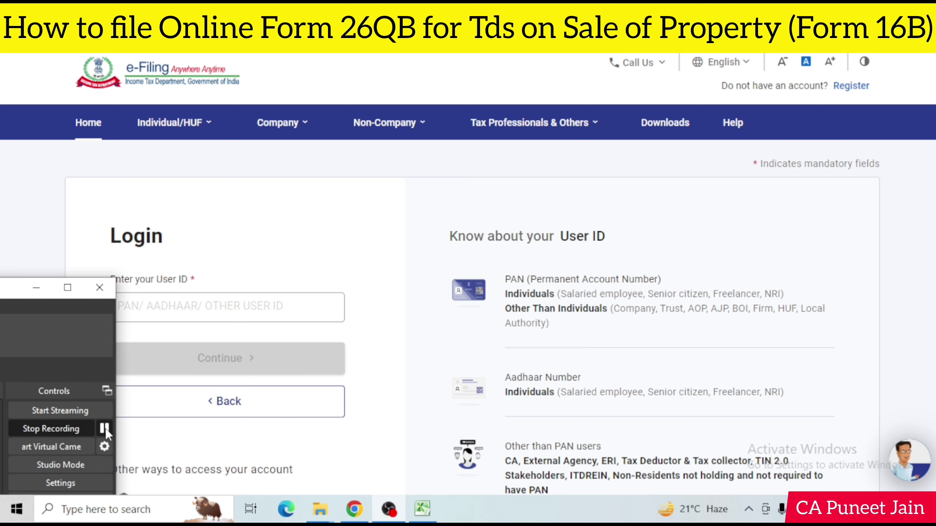
{"action": "left_click", "coordinate": [104, 429]}
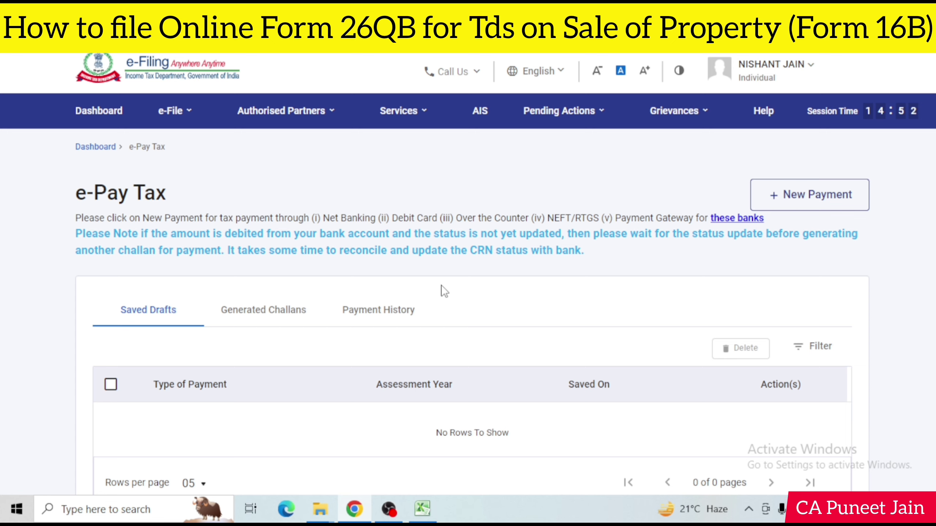
Open e-Pay Tax and start a new payment of the type 26 QB (TDS on Sale of Property).
{"action": "left_click", "coordinate": [173, 119]}
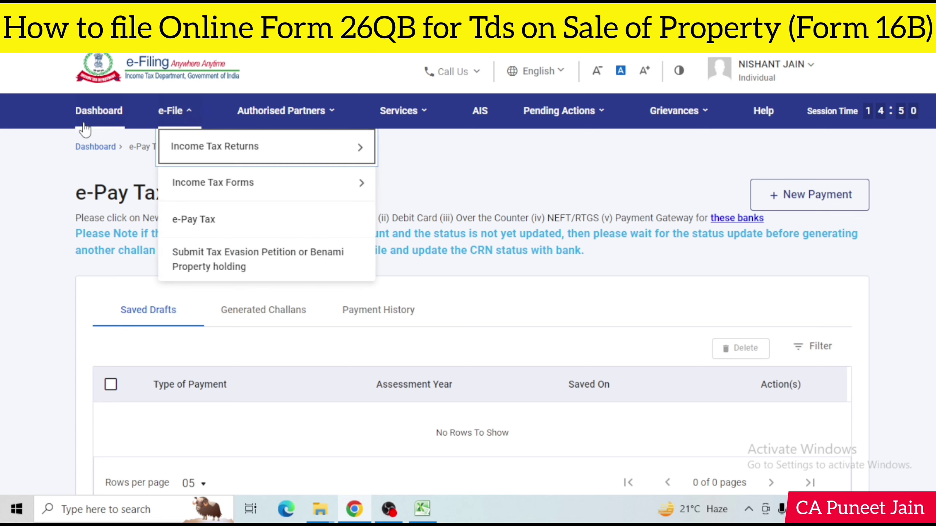
{"action": "left_click", "coordinate": [214, 231]}
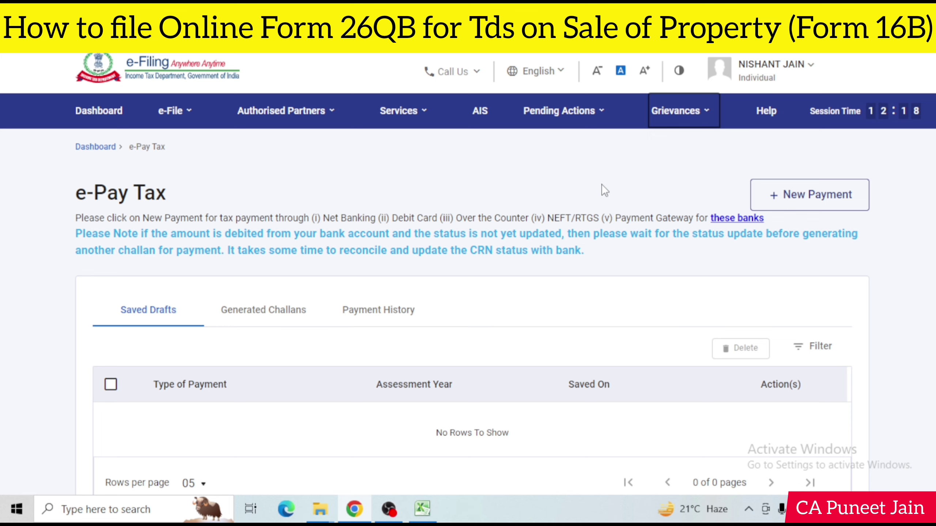
{"action": "scroll", "coordinate": [609, 185], "scroll_direction": "down", "scroll_amount": 3}
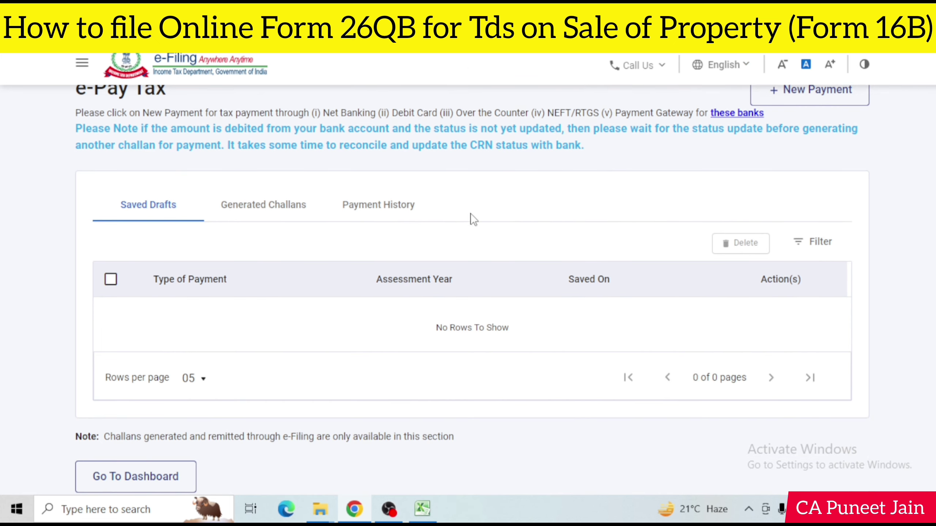
{"action": "scroll", "coordinate": [494, 232], "scroll_direction": "up", "scroll_amount": 3}
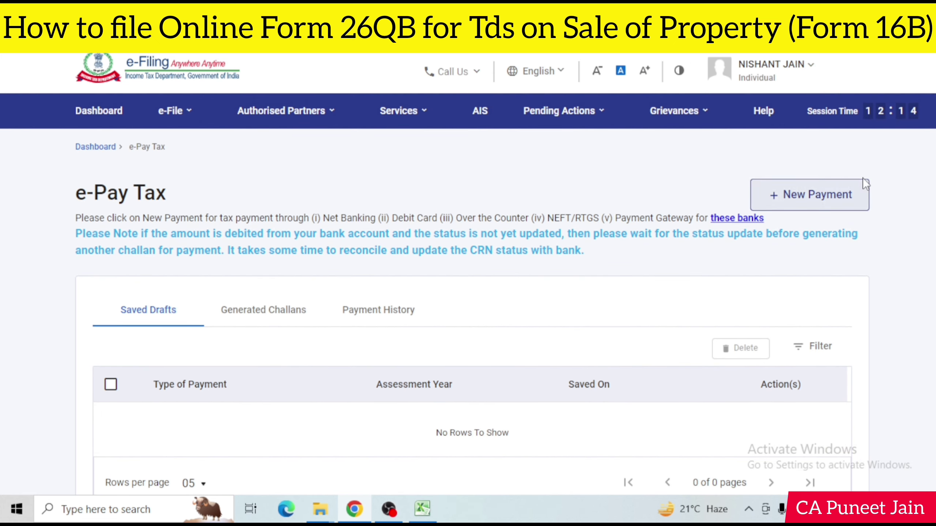
{"action": "left_click", "coordinate": [834, 195]}
{"action": "scroll", "coordinate": [386, 247], "scroll_direction": "down", "scroll_amount": 5}
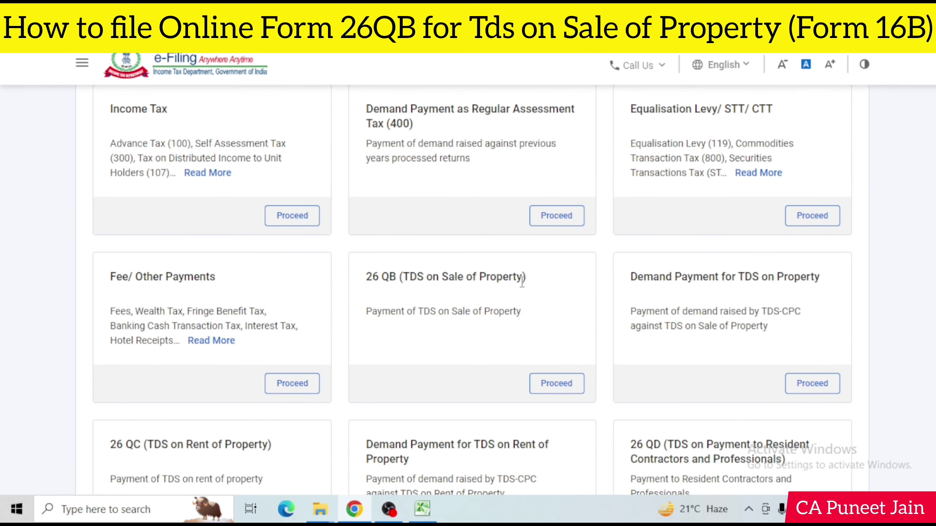
{"action": "left_click_drag", "start_coordinate": [383, 273], "coordinate": [532, 276]}
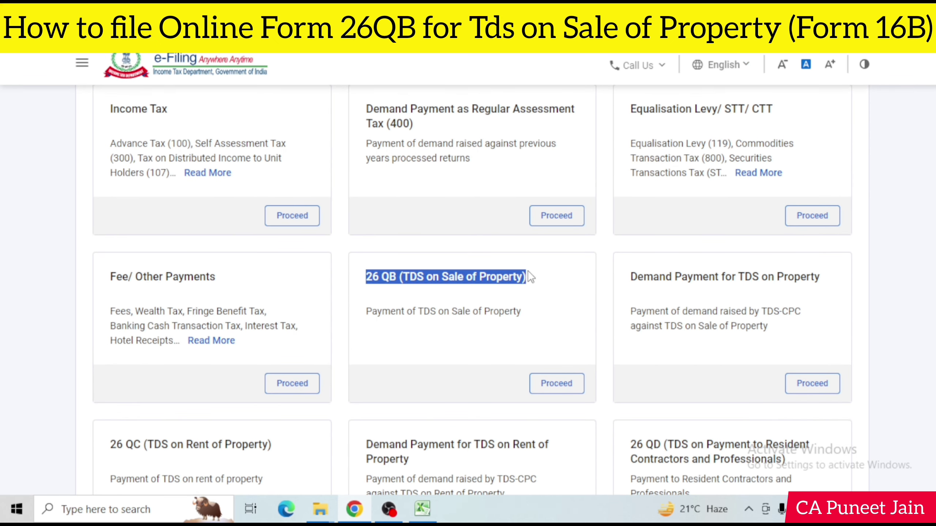
{"action": "left_click", "coordinate": [554, 389]}
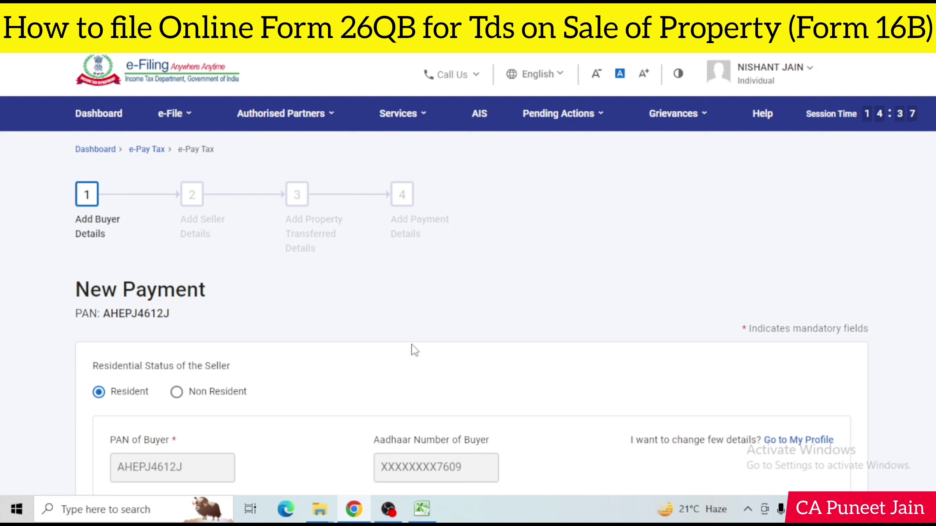
Try Non Resident as the seller's residential status, dismiss the notice and set the status back to Resident.
{"action": "left_click", "coordinate": [177, 392]}
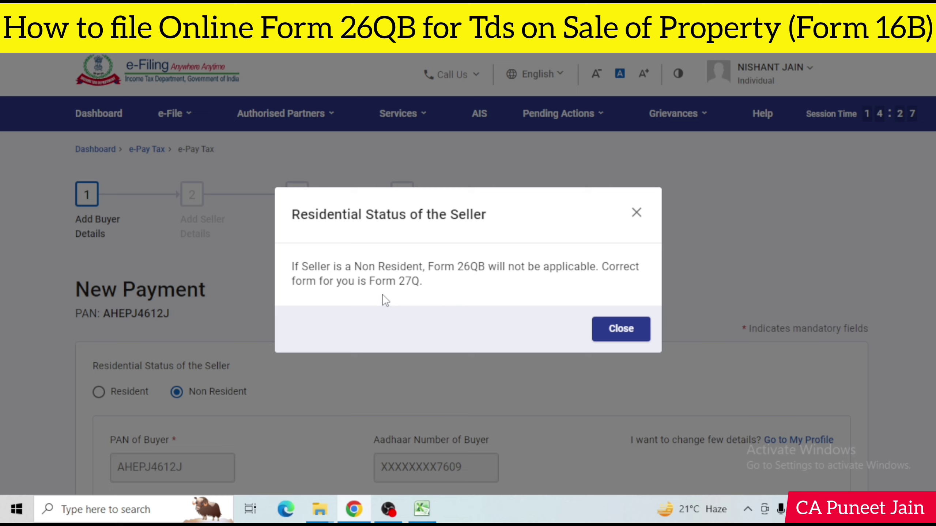
{"action": "left_click", "coordinate": [622, 326]}
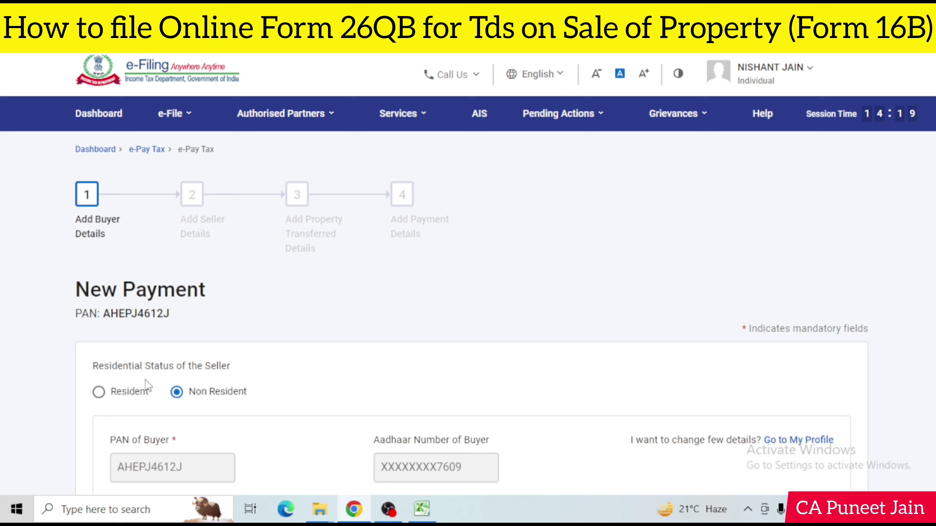
{"action": "left_click", "coordinate": [98, 392]}
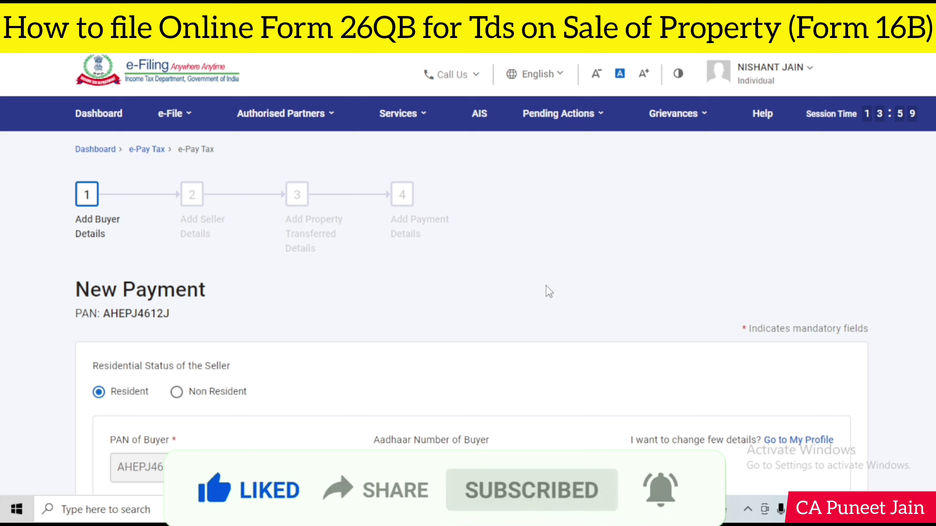
{"action": "right_click", "coordinate": [390, 510]}
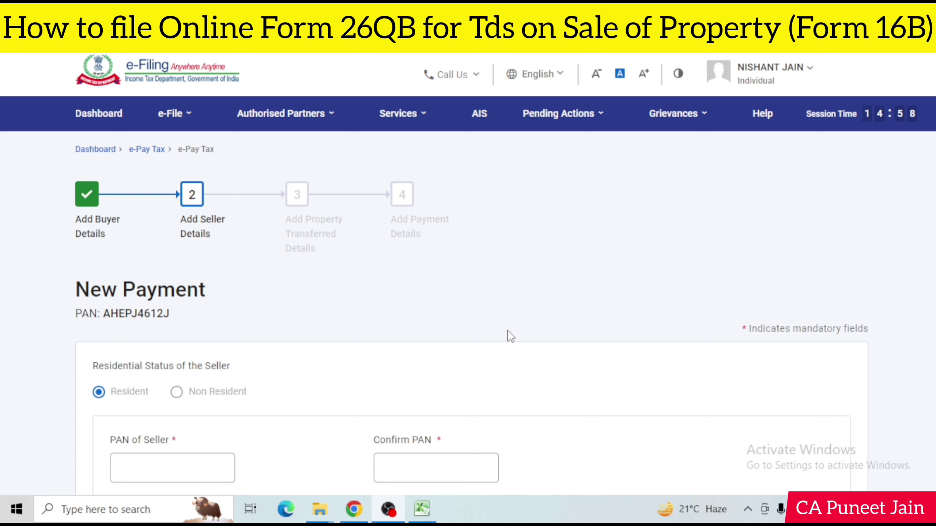
Examine the seller details form, covering the PAN, Aadhaar, address and contact fields and the question about multiple sellers.
{"action": "scroll", "coordinate": [511, 337], "scroll_direction": "down", "scroll_amount": 1}
{"action": "scroll", "coordinate": [511, 336], "scroll_direction": "down", "scroll_amount": 4}
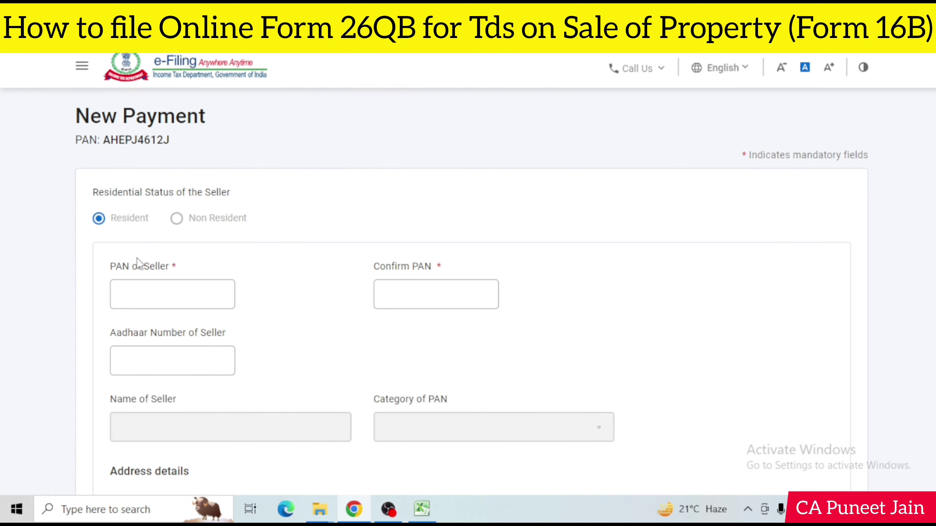
{"action": "scroll", "coordinate": [138, 264], "scroll_direction": "down", "scroll_amount": 2}
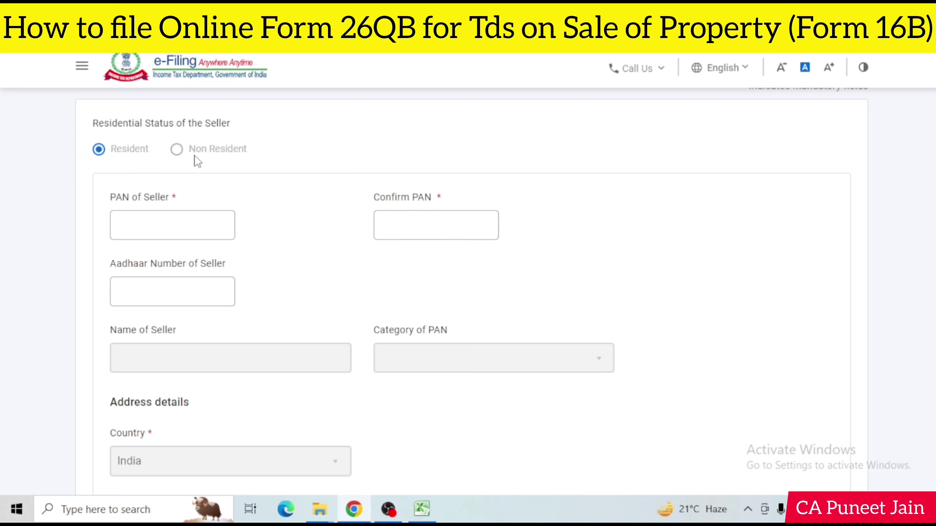
{"action": "scroll", "coordinate": [198, 162], "scroll_direction": "down", "scroll_amount": 2}
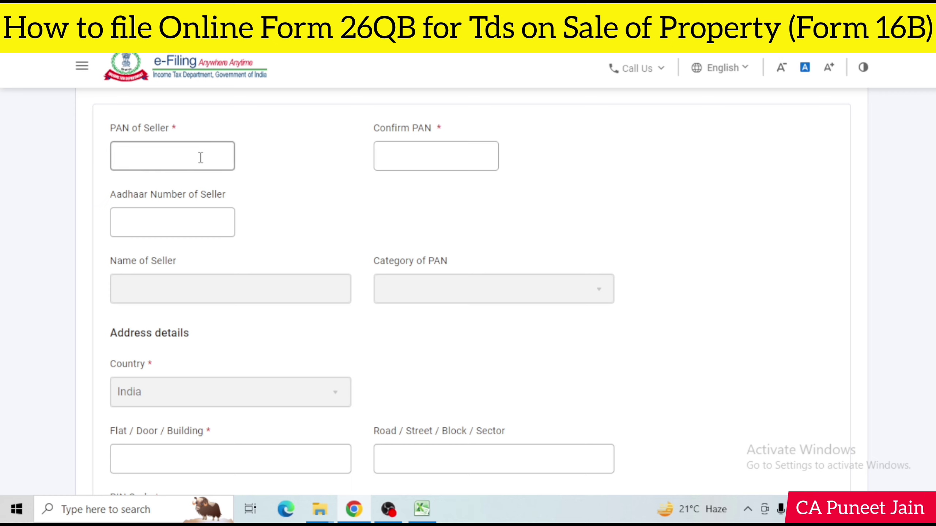
{"action": "scroll", "coordinate": [200, 155], "scroll_direction": "up", "scroll_amount": 2}
{"action": "left_click", "coordinate": [193, 226]}
{"action": "scroll", "coordinate": [240, 214], "scroll_direction": "up", "scroll_amount": 2}
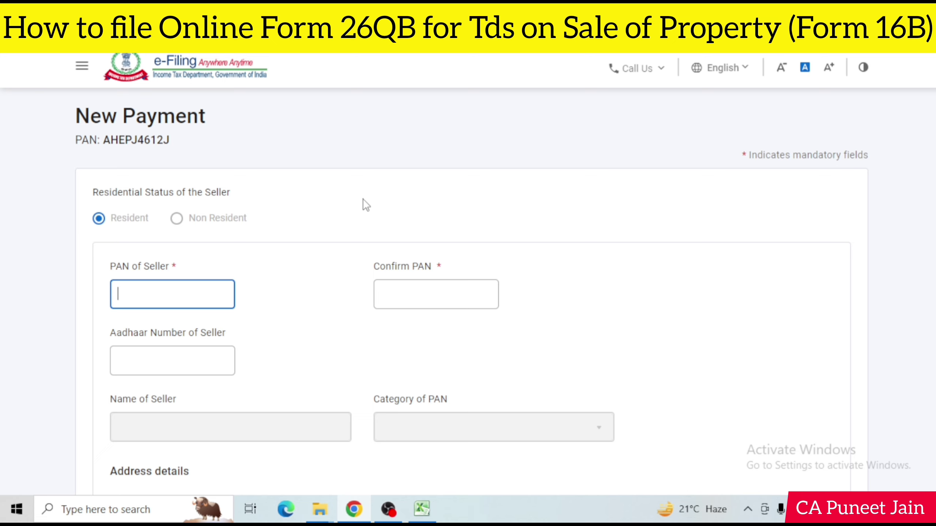
{"action": "scroll", "coordinate": [365, 204], "scroll_direction": "down", "scroll_amount": 2}
{"action": "left_click", "coordinate": [421, 219]}
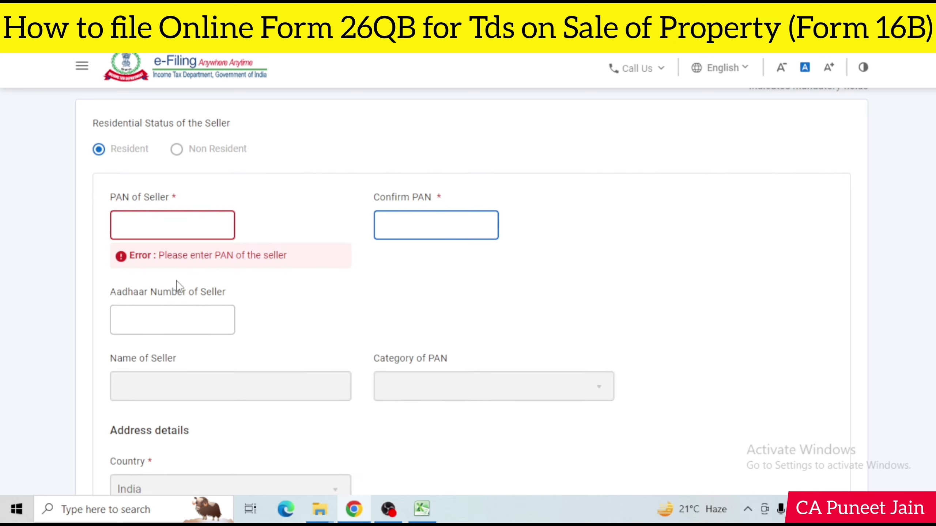
{"action": "scroll", "coordinate": [173, 276], "scroll_direction": "down", "scroll_amount": 2}
{"action": "scroll", "coordinate": [170, 257], "scroll_direction": "down", "scroll_amount": 2}
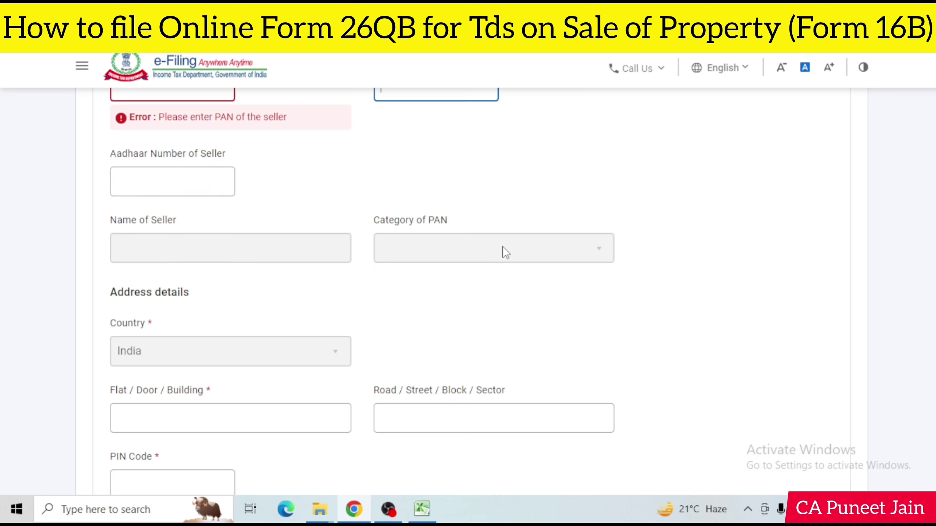
{"action": "scroll", "coordinate": [503, 251], "scroll_direction": "down", "scroll_amount": 2}
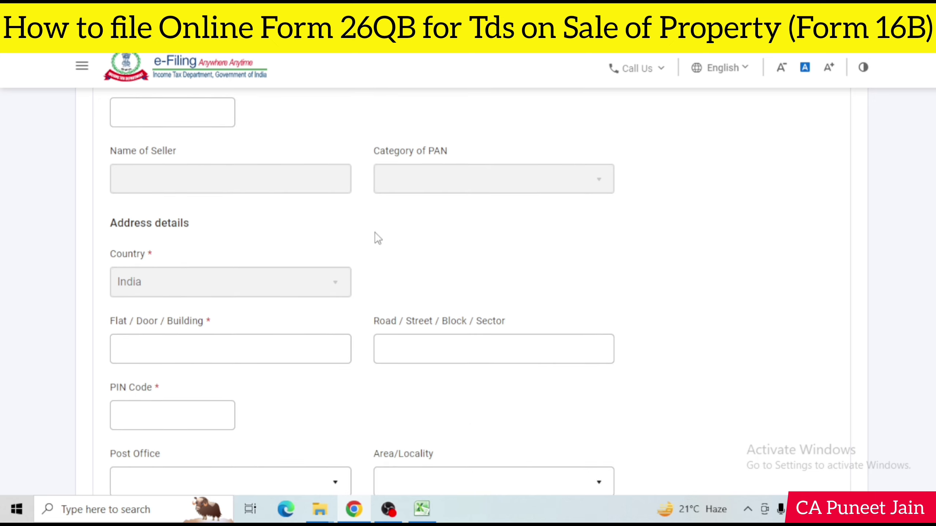
{"action": "scroll", "coordinate": [355, 275], "scroll_direction": "down", "scroll_amount": 6}
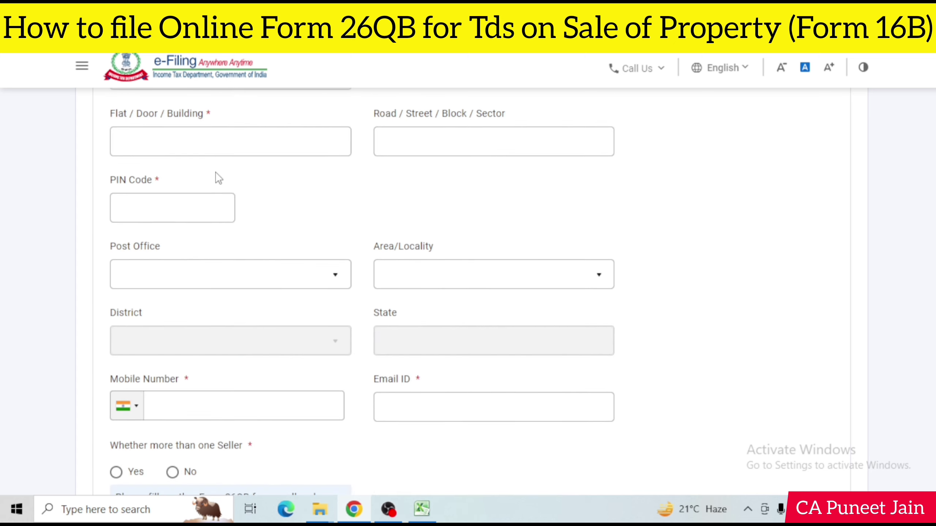
{"action": "scroll", "coordinate": [267, 183], "scroll_direction": "down", "scroll_amount": 2}
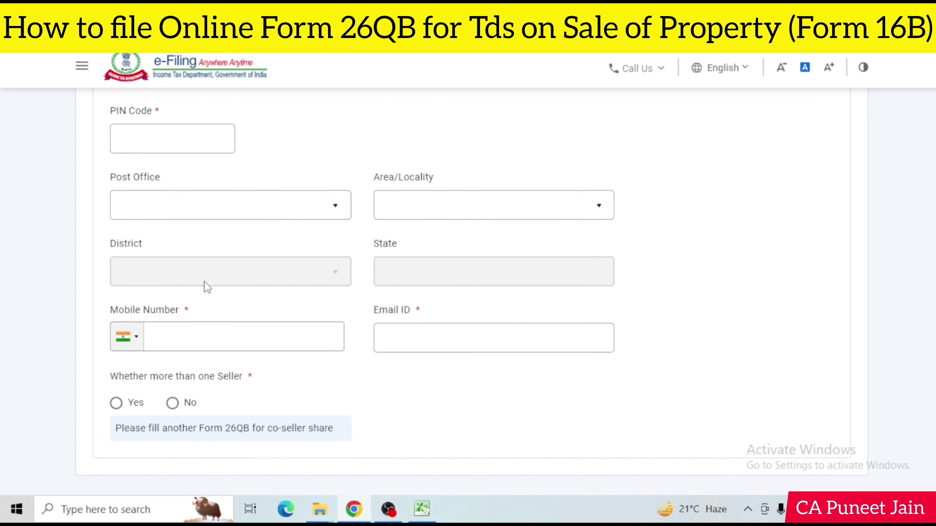
{"action": "scroll", "coordinate": [283, 362], "scroll_direction": "down", "scroll_amount": 2}
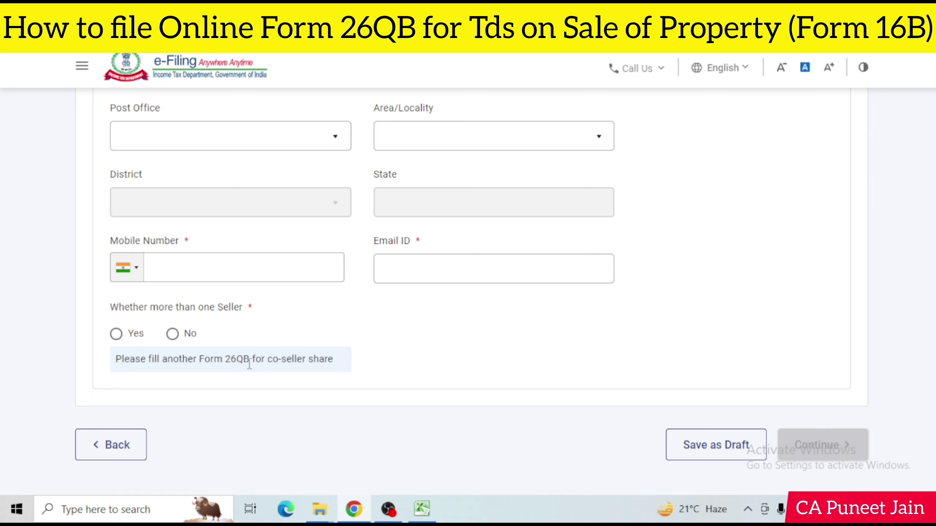
Answer Yes to whether there is more than one seller in the seller details.
{"action": "left_click", "coordinate": [174, 335]}
{"action": "scroll", "coordinate": [268, 362], "scroll_direction": "down", "scroll_amount": 2}
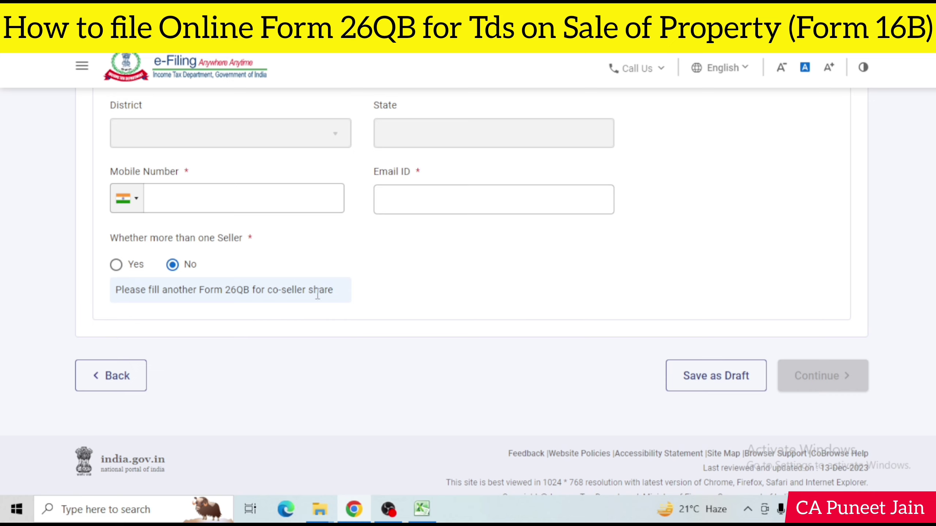
{"action": "left_click", "coordinate": [116, 264]}
{"action": "scroll", "coordinate": [570, 297], "scroll_direction": "up", "scroll_amount": 4}
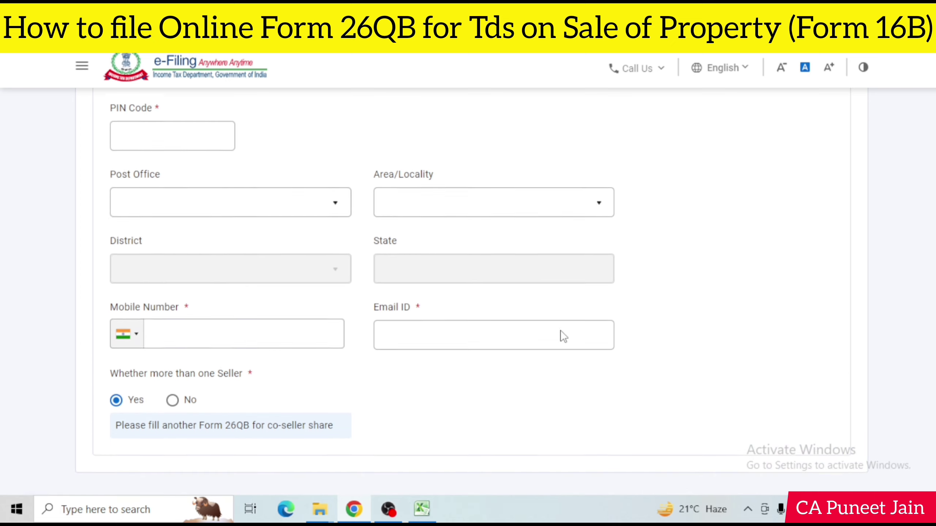
{"action": "scroll", "coordinate": [149, 375], "scroll_direction": "down", "scroll_amount": 2}
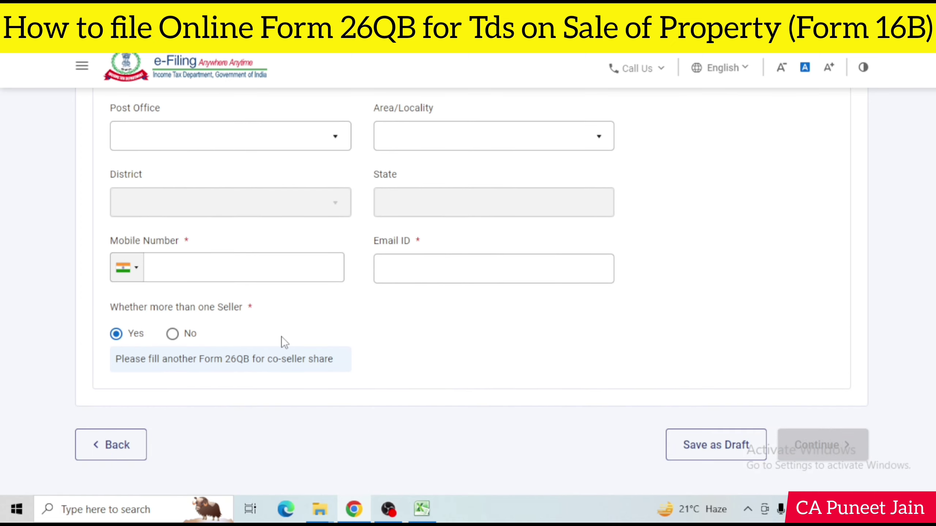
{"action": "right_click", "coordinate": [389, 508]}
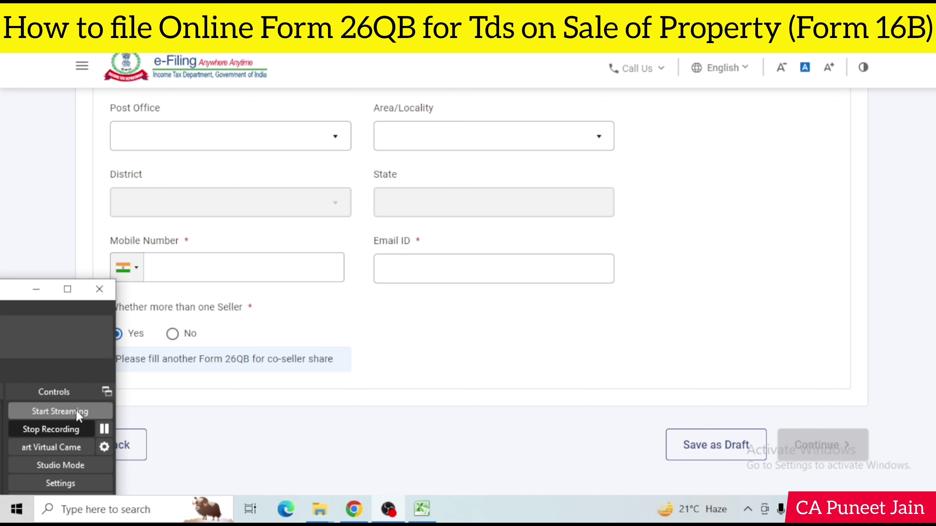
{"action": "left_click", "coordinate": [106, 429]}
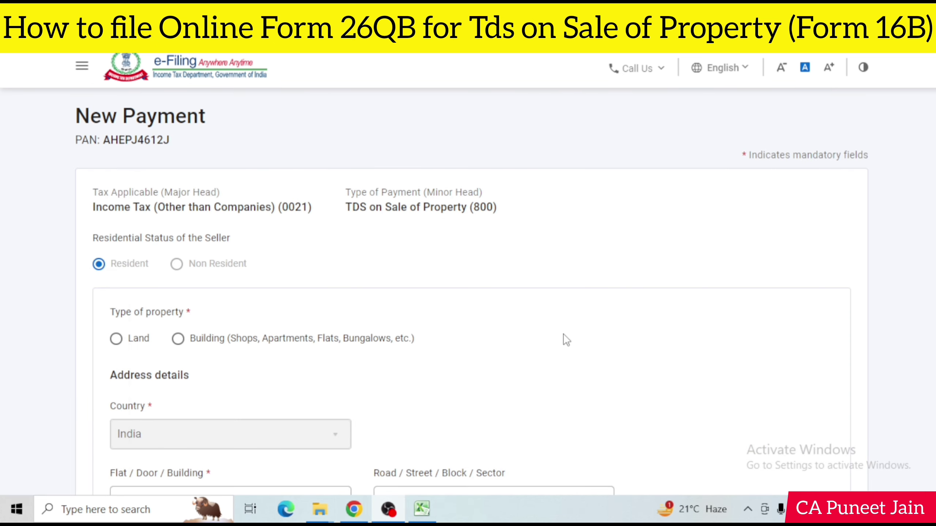
{"action": "left_click", "coordinate": [566, 340]}
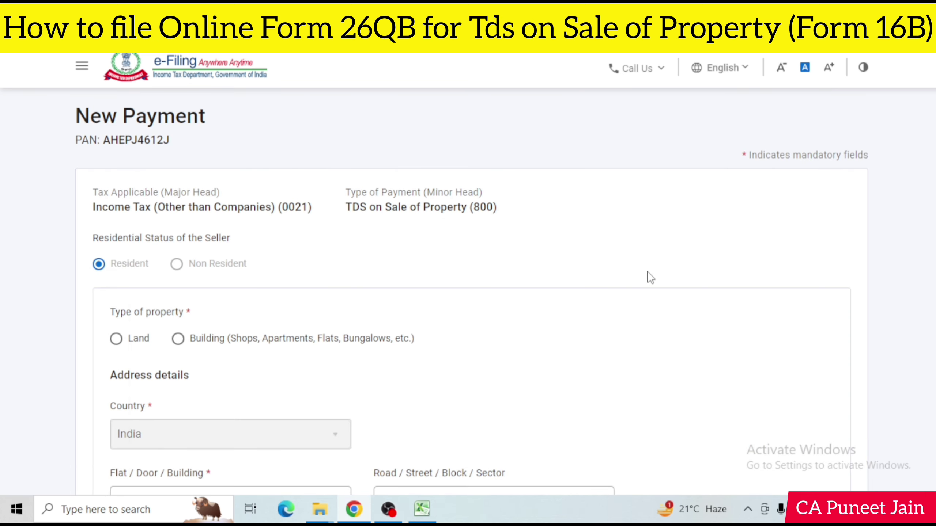
Select Building (Shops, Apartments, Flats, Bungalows, etc.) as the type of property.
{"action": "scroll", "coordinate": [650, 278], "scroll_direction": "down", "scroll_amount": 2}
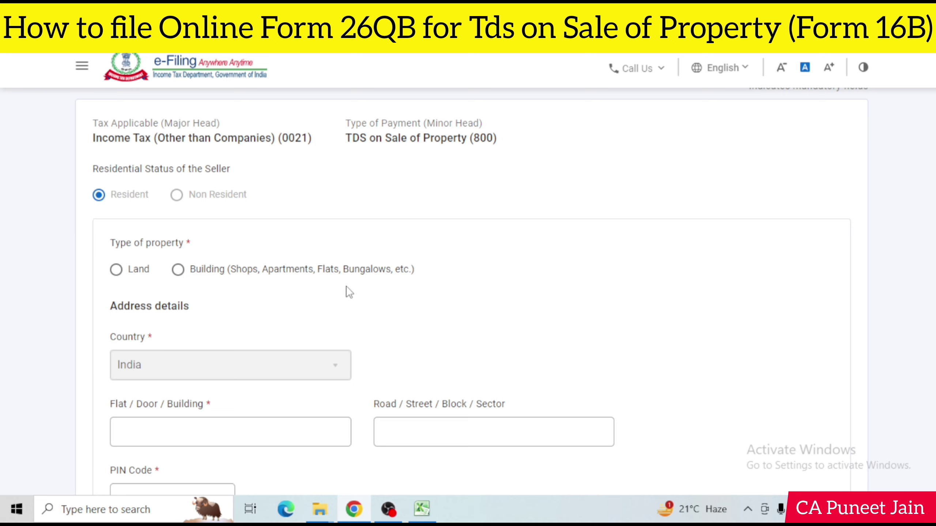
{"action": "scroll", "coordinate": [576, 280], "scroll_direction": "down", "scroll_amount": 2}
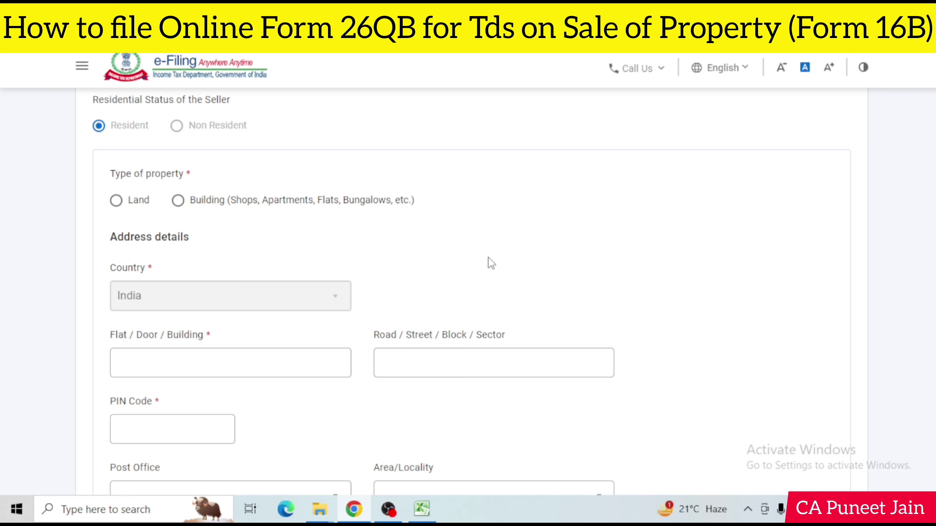
{"action": "scroll", "coordinate": [433, 262], "scroll_direction": "down", "scroll_amount": 2}
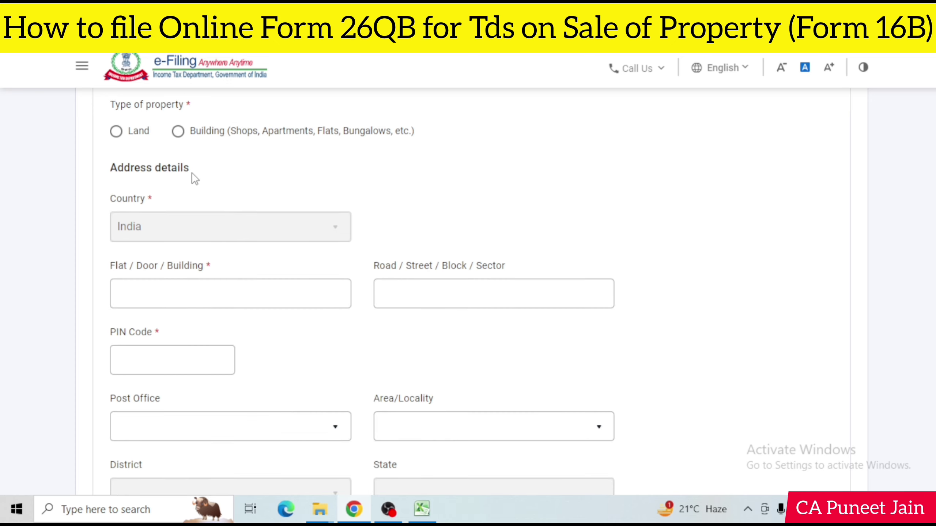
{"action": "left_click", "coordinate": [178, 131]}
Examine the property address, agreement, payment and deduction date, payment type and tax deposit fields.
{"action": "scroll", "coordinate": [325, 218], "scroll_direction": "down", "scroll_amount": 4}
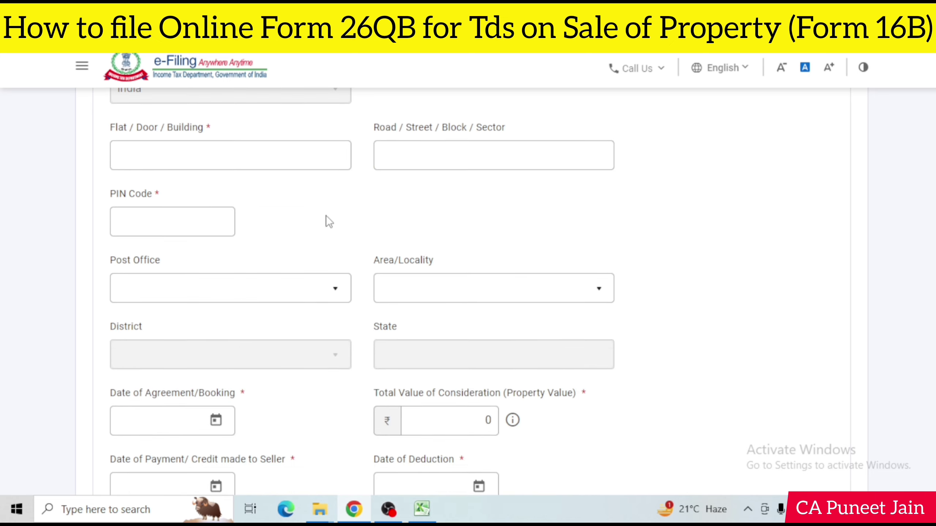
{"action": "left_click", "coordinate": [309, 161]}
{"action": "left_click", "coordinate": [409, 156]}
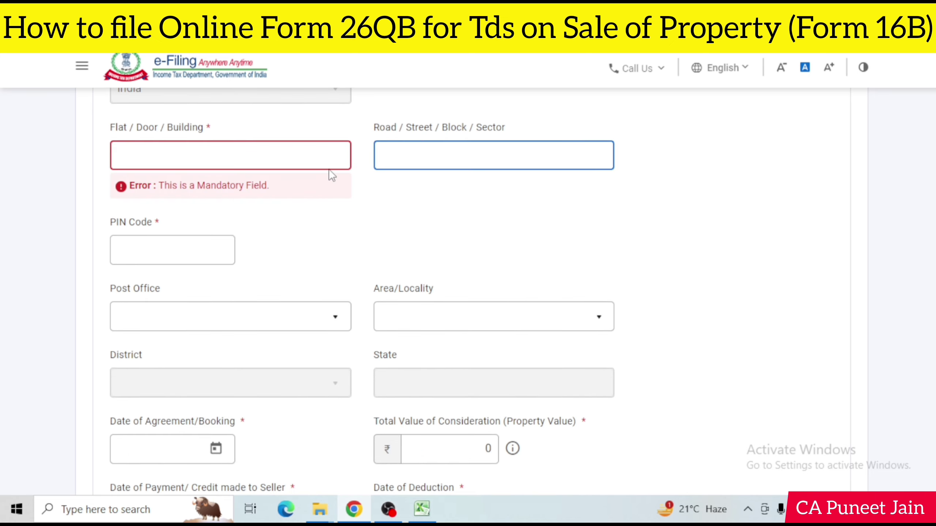
{"action": "scroll", "coordinate": [336, 188], "scroll_direction": "down", "scroll_amount": 1}
{"action": "scroll", "coordinate": [368, 228], "scroll_direction": "down", "scroll_amount": 5}
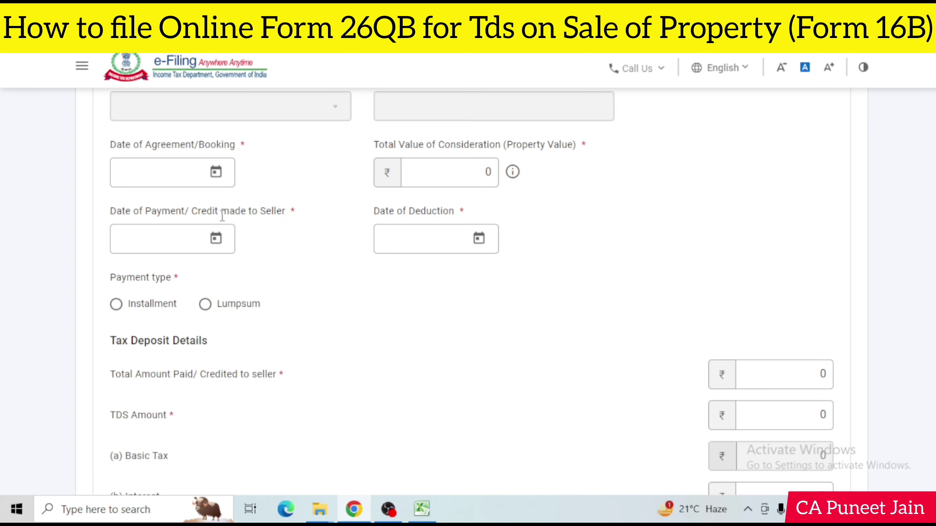
{"action": "scroll", "coordinate": [668, 290], "scroll_direction": "down", "scroll_amount": 2}
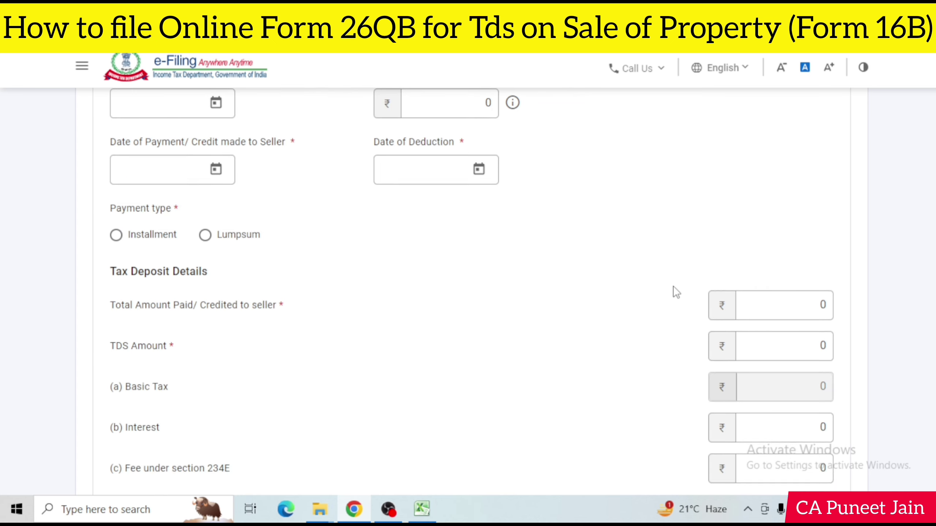
{"action": "scroll", "coordinate": [676, 292], "scroll_direction": "up", "scroll_amount": 2}
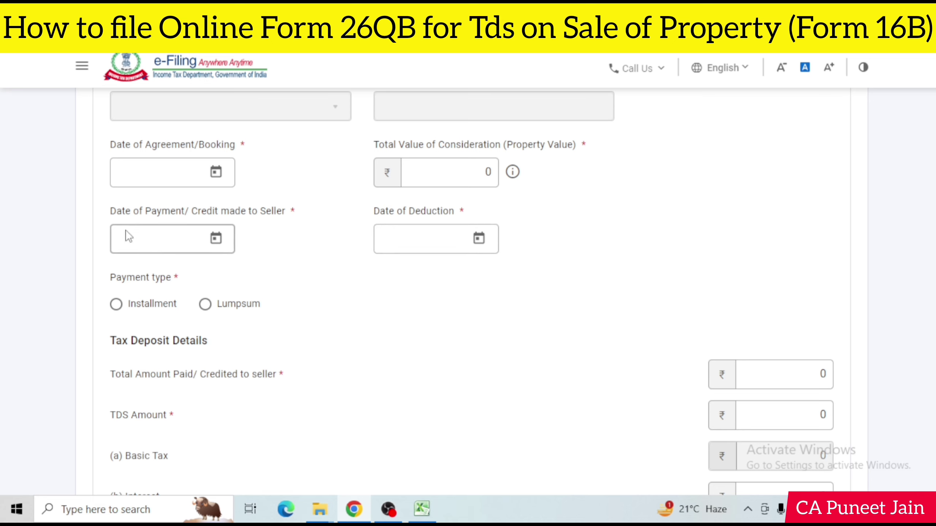
{"action": "scroll", "coordinate": [303, 255], "scroll_direction": "down", "scroll_amount": 2}
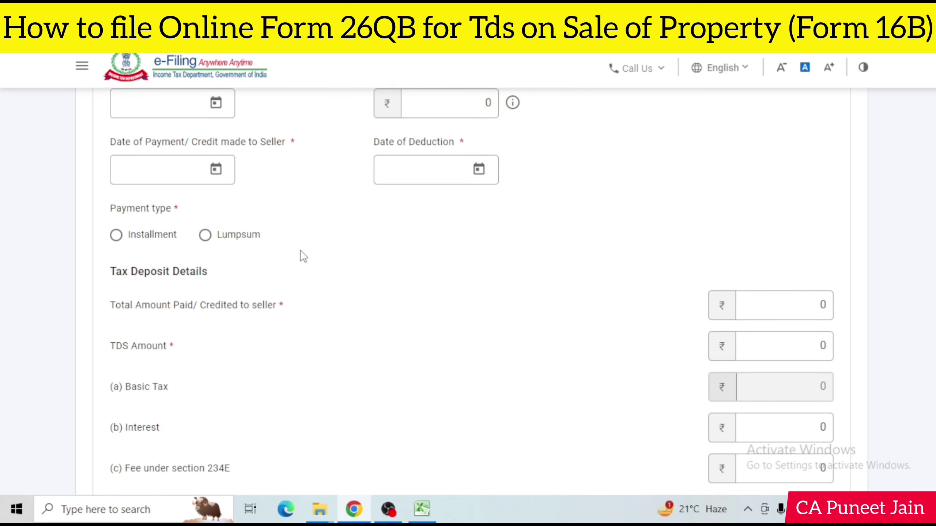
{"action": "scroll", "coordinate": [309, 257], "scroll_direction": "up", "scroll_amount": 2}
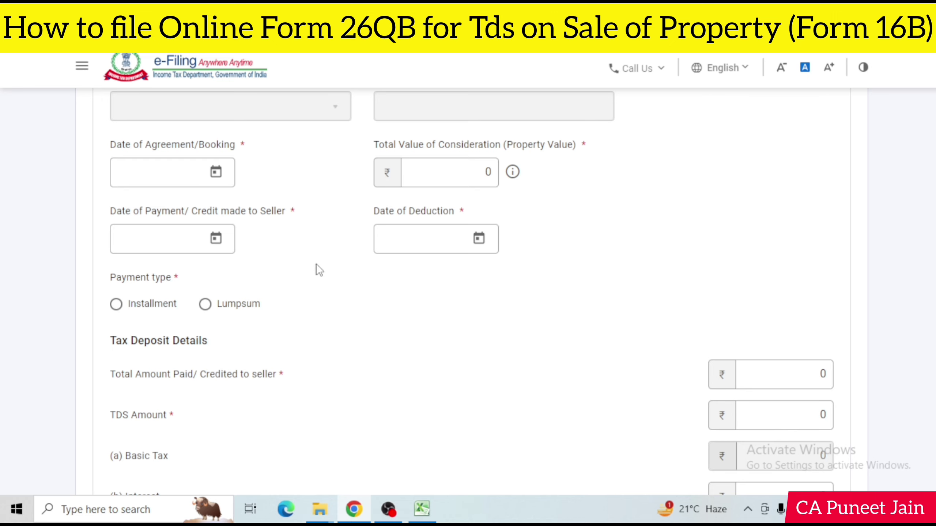
{"action": "left_click", "coordinate": [399, 242]}
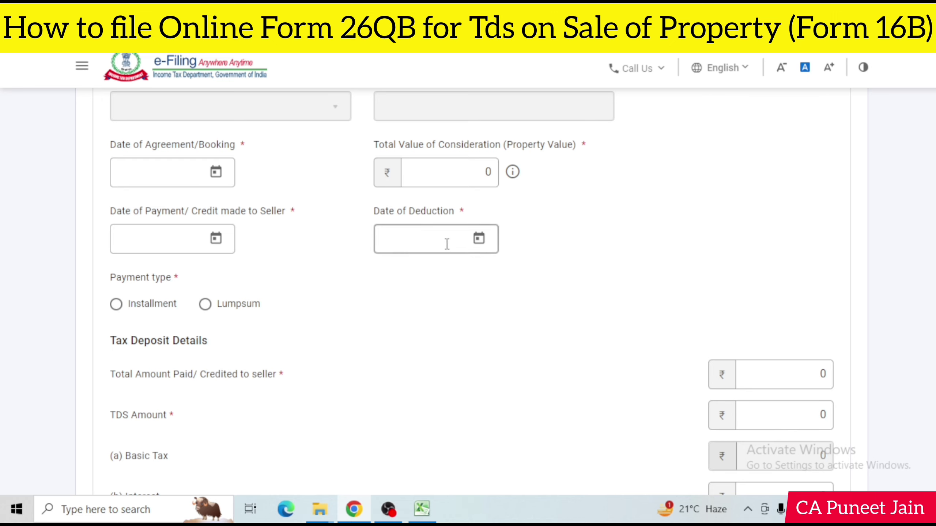
{"action": "left_click", "coordinate": [221, 251]}
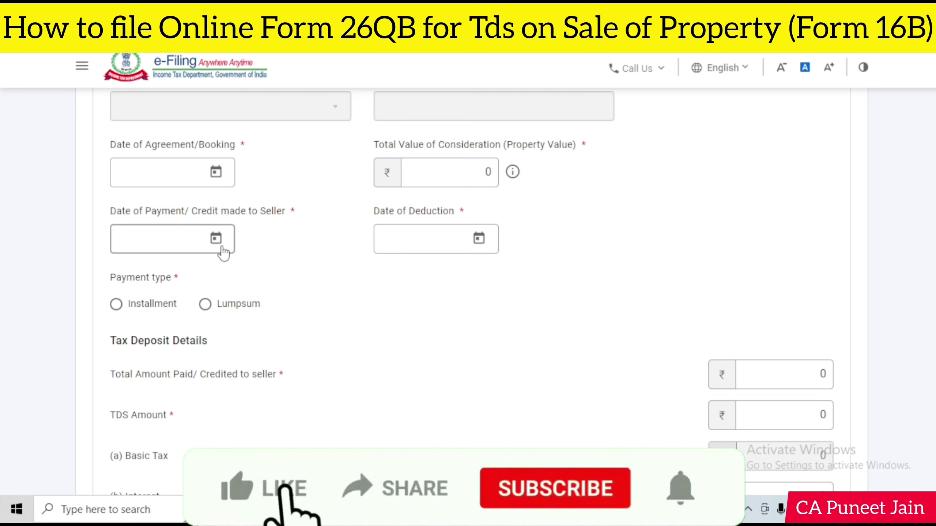
{"action": "left_click", "coordinate": [407, 247]}
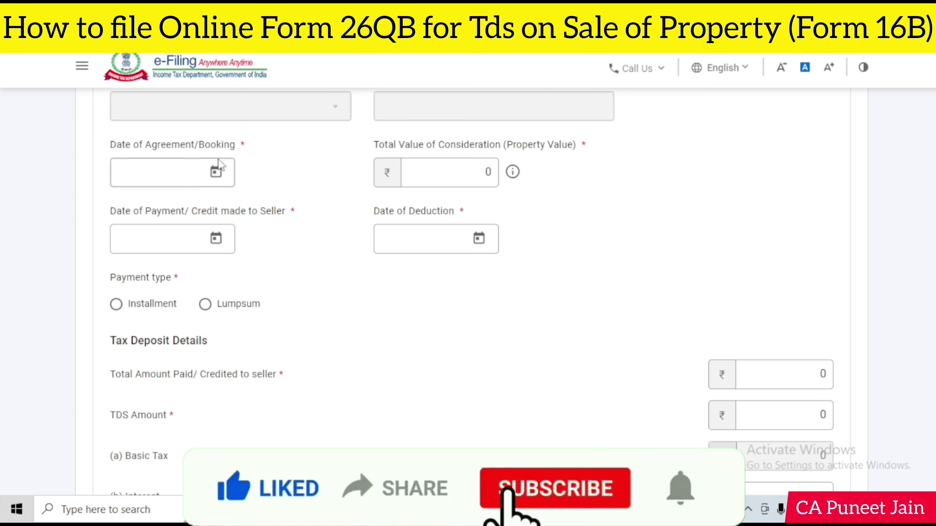
Set the date of agreement/booking to 06-Sep-2023 and the date of payment/credit to the seller to 01-Dec-2023.
{"action": "left_click", "coordinate": [216, 172]}
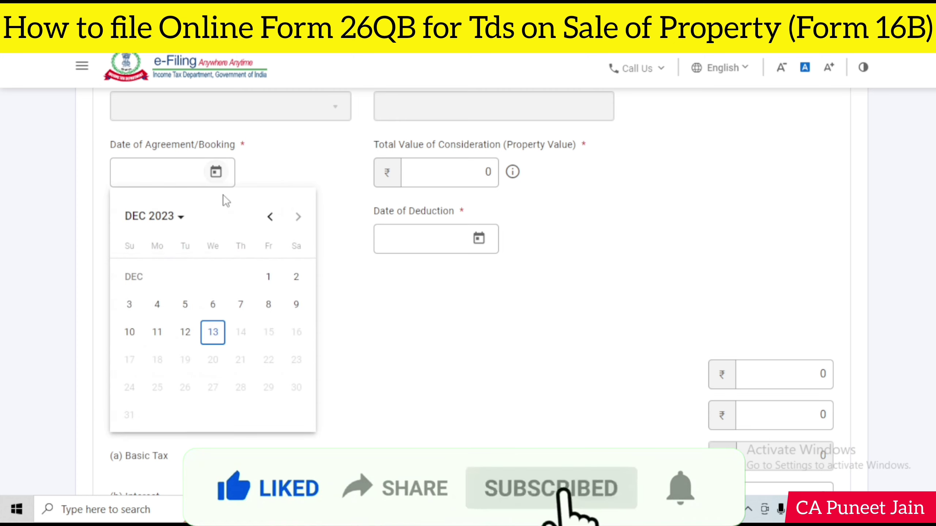
{"action": "left_click", "coordinate": [270, 217]}
{"action": "left_click", "coordinate": [270, 217]}
{"action": "left_click", "coordinate": [270, 217]}
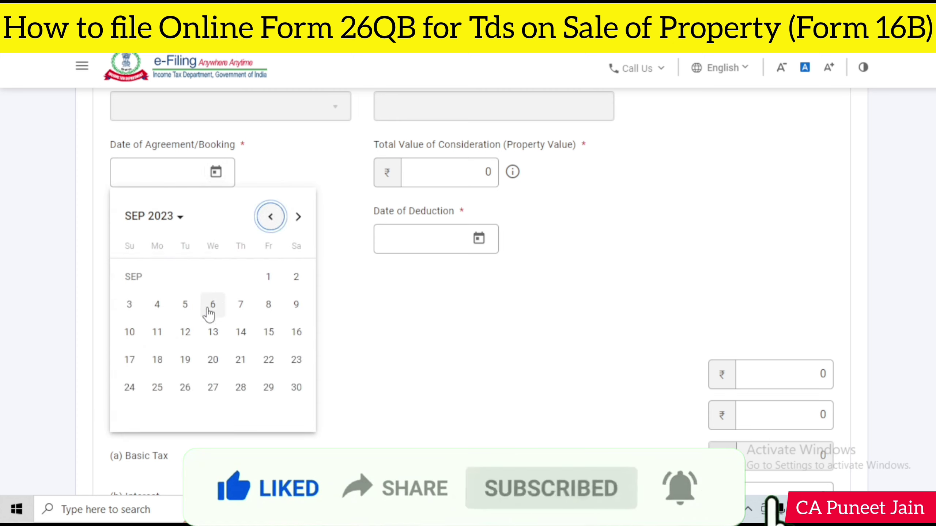
{"action": "left_click", "coordinate": [208, 311]}
{"action": "left_click", "coordinate": [216, 238]}
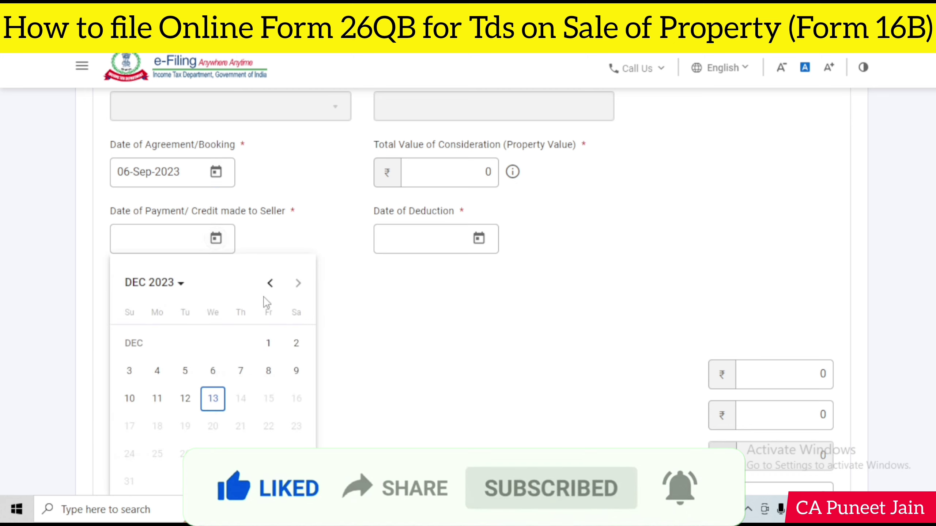
{"action": "left_click", "coordinate": [270, 345]}
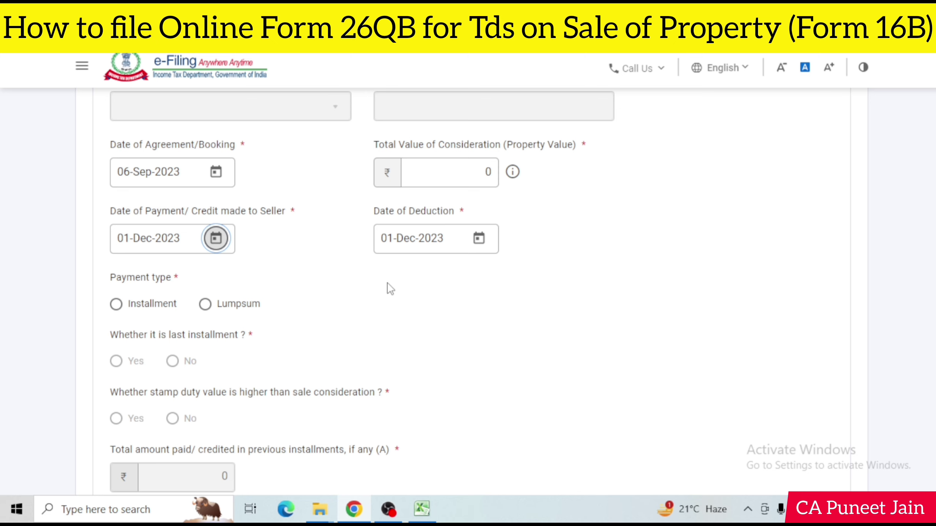
Enter 60,00,000 as the total value of consideration for the property.
{"action": "left_click", "coordinate": [486, 173]}
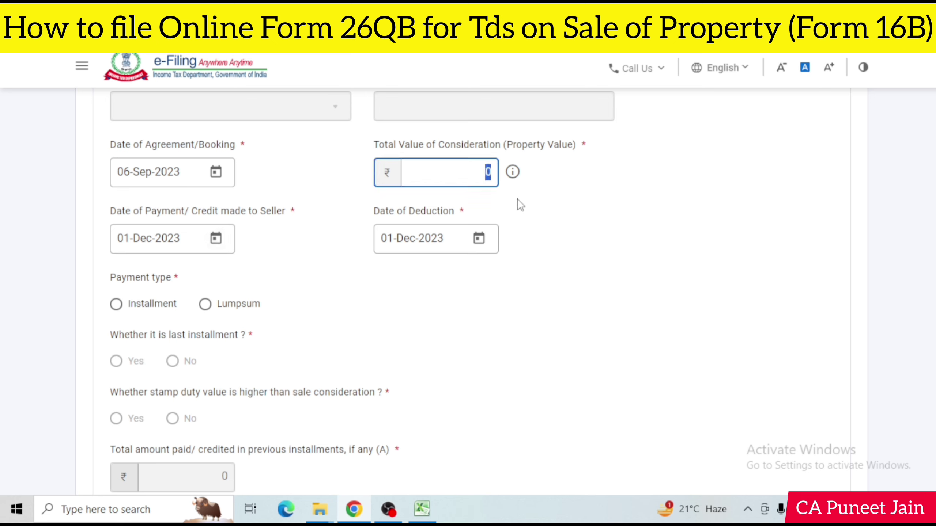
{"action": "type", "text": "6000000"}
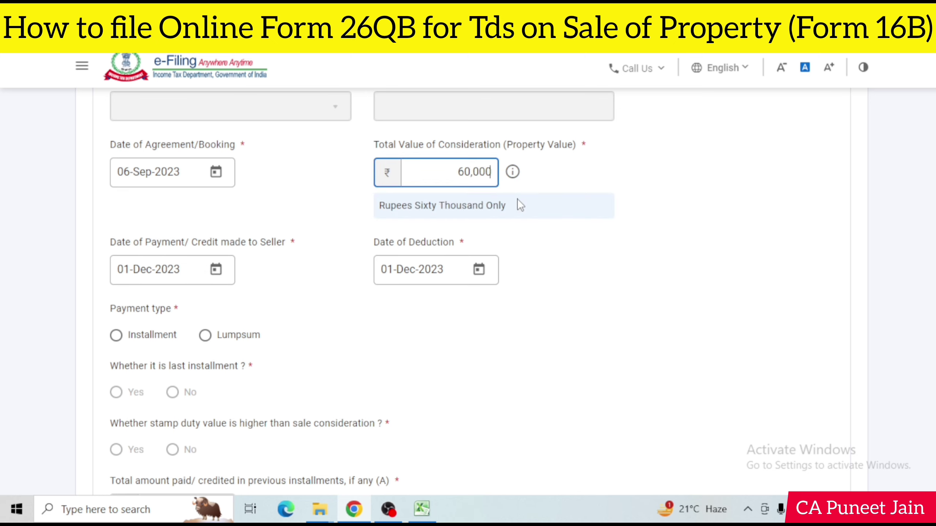
{"action": "left_click", "coordinate": [532, 348]}
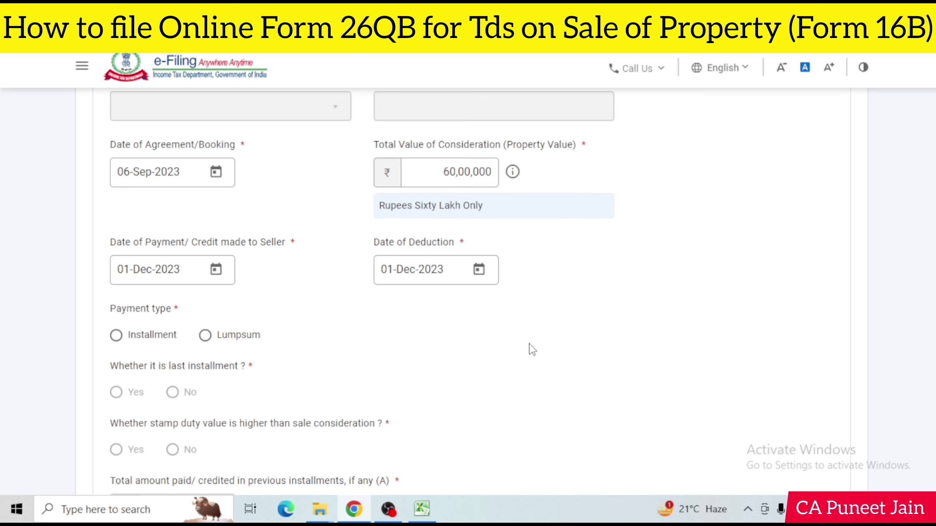
Examine the payment type options, the last-installment and stamp duty questions and the amount paid fields against the property value.
{"action": "scroll", "coordinate": [532, 343], "scroll_direction": "down", "scroll_amount": 2}
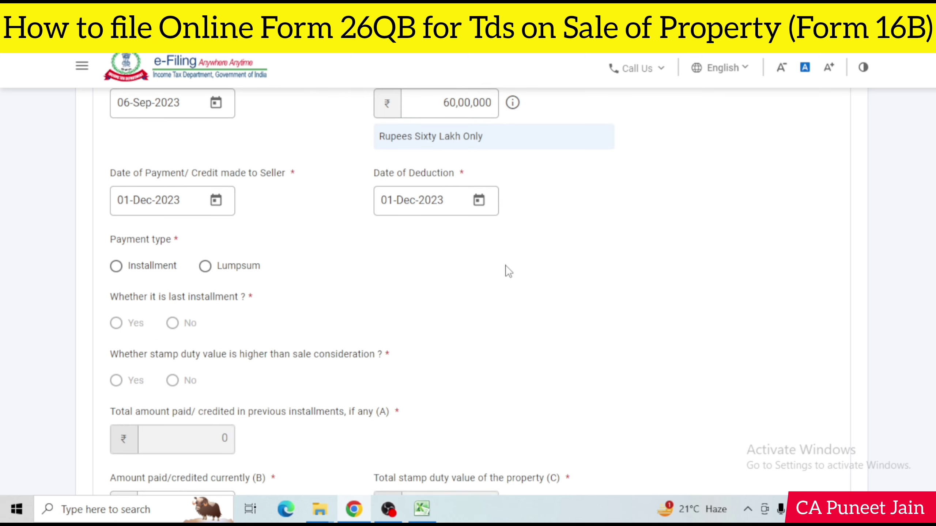
{"action": "scroll", "coordinate": [506, 271], "scroll_direction": "down", "scroll_amount": 2}
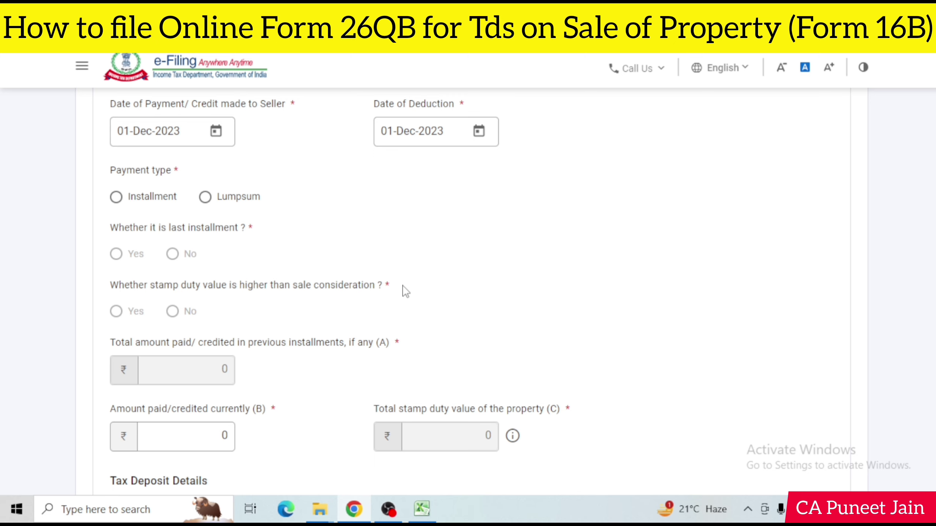
{"action": "scroll", "coordinate": [405, 291], "scroll_direction": "down", "scroll_amount": 2}
{"action": "scroll", "coordinate": [403, 290], "scroll_direction": "up", "scroll_amount": 2}
{"action": "scroll", "coordinate": [415, 296], "scroll_direction": "up", "scroll_amount": 4}
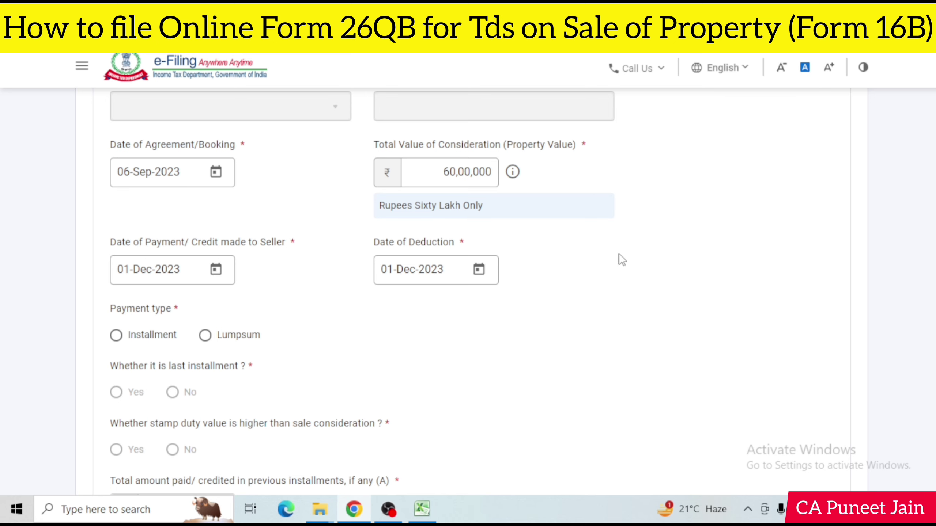
{"action": "scroll", "coordinate": [372, 221], "scroll_direction": "down", "scroll_amount": 2}
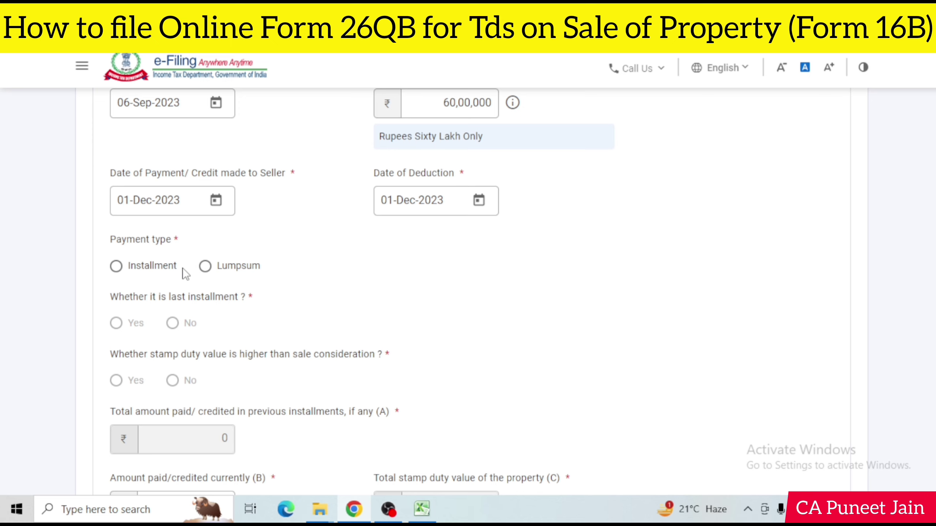
{"action": "scroll", "coordinate": [250, 277], "scroll_direction": "down", "scroll_amount": 2}
{"action": "scroll", "coordinate": [275, 266], "scroll_direction": "up", "scroll_amount": 2}
{"action": "scroll", "coordinate": [462, 167], "scroll_direction": "up", "scroll_amount": 2}
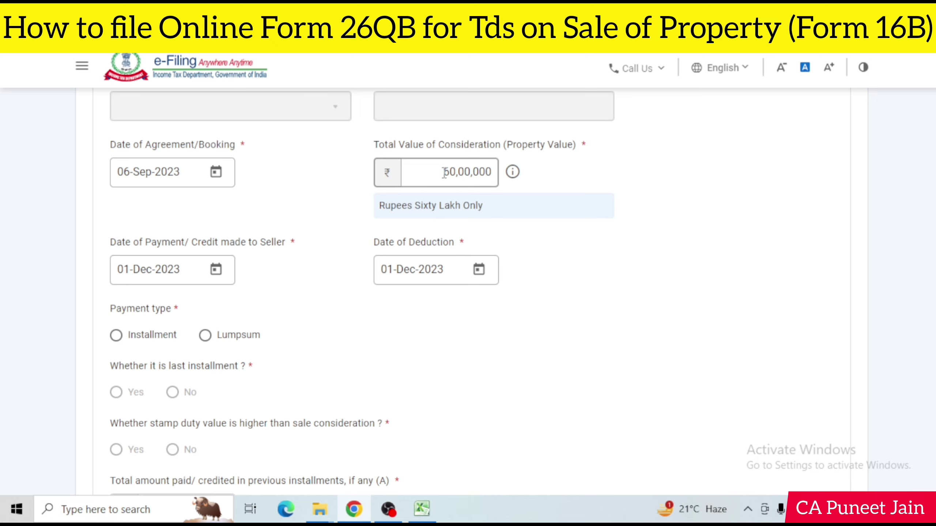
{"action": "scroll", "coordinate": [230, 288], "scroll_direction": "down", "scroll_amount": 2}
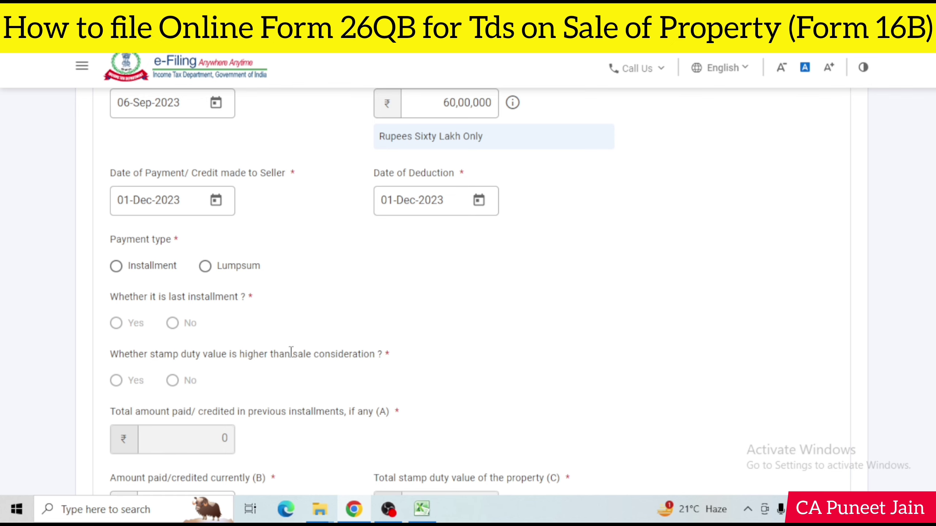
{"action": "scroll", "coordinate": [291, 352], "scroll_direction": "up", "scroll_amount": 2}
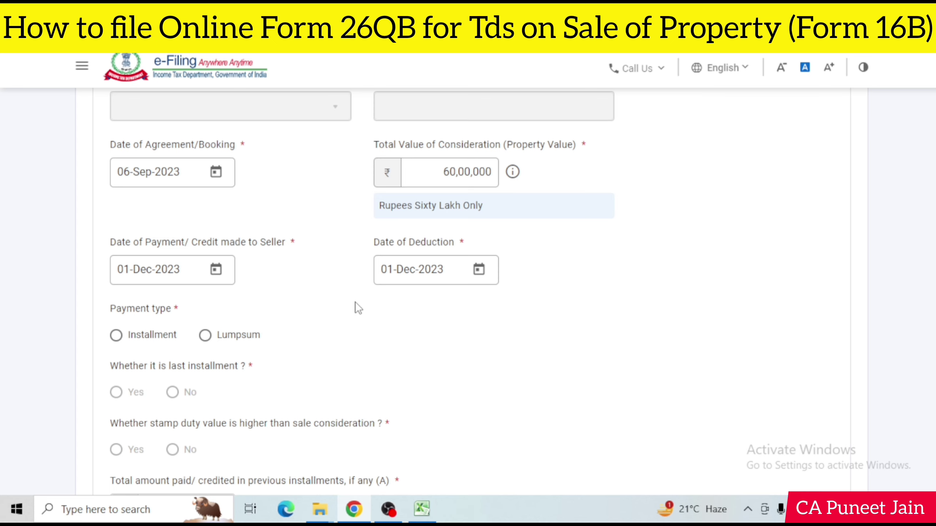
Try Lumpsum as the payment type.
{"action": "scroll", "coordinate": [356, 302], "scroll_direction": "down", "scroll_amount": 2}
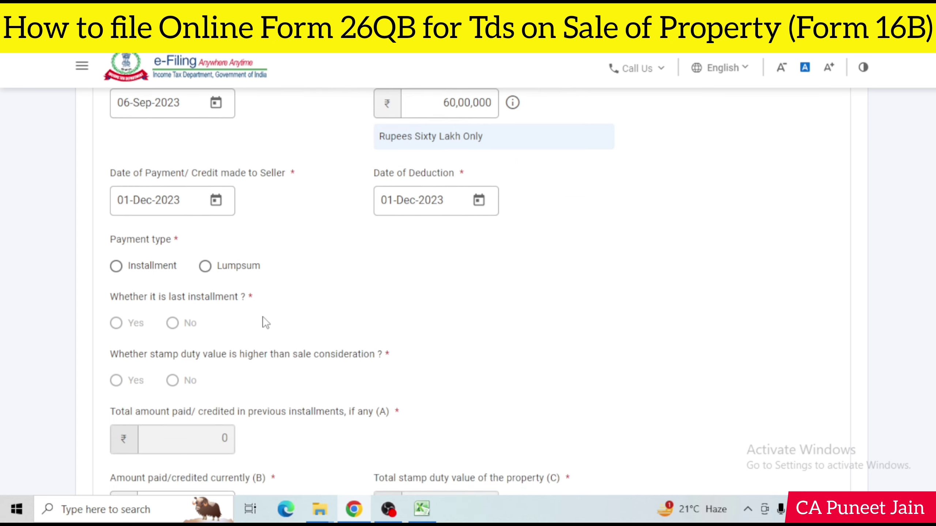
{"action": "left_click", "coordinate": [205, 267]}
{"action": "scroll", "coordinate": [418, 301], "scroll_direction": "down", "scroll_amount": 1}
Set the total value of consideration (property value) to 10,00,000.
{"action": "scroll", "coordinate": [405, 240], "scroll_direction": "up", "scroll_amount": 3}
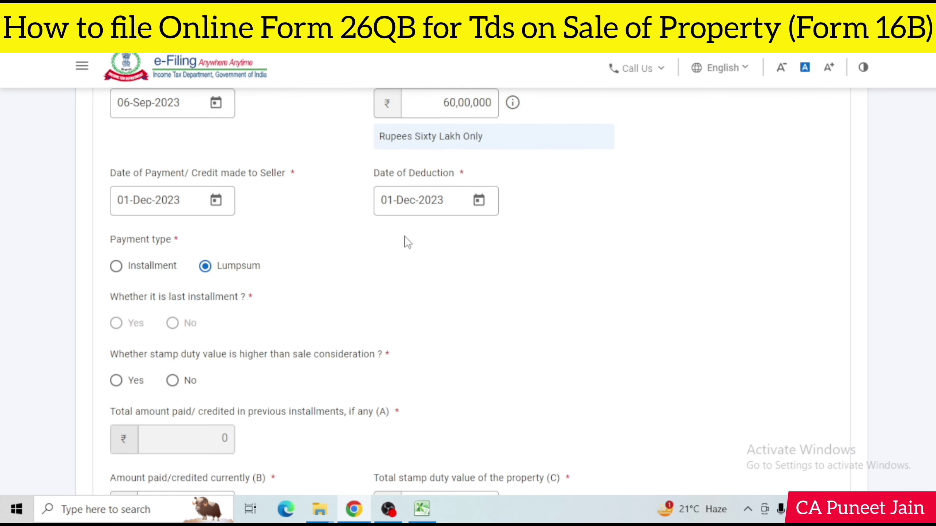
{"action": "left_click_drag", "start_coordinate": [437, 238], "coordinate": [526, 247]}
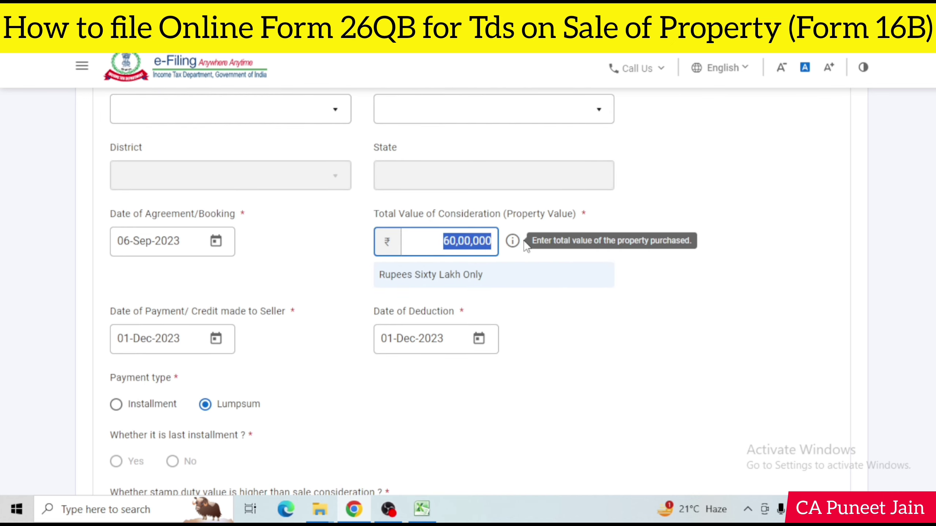
{"action": "type", "text": "10,00,00"}
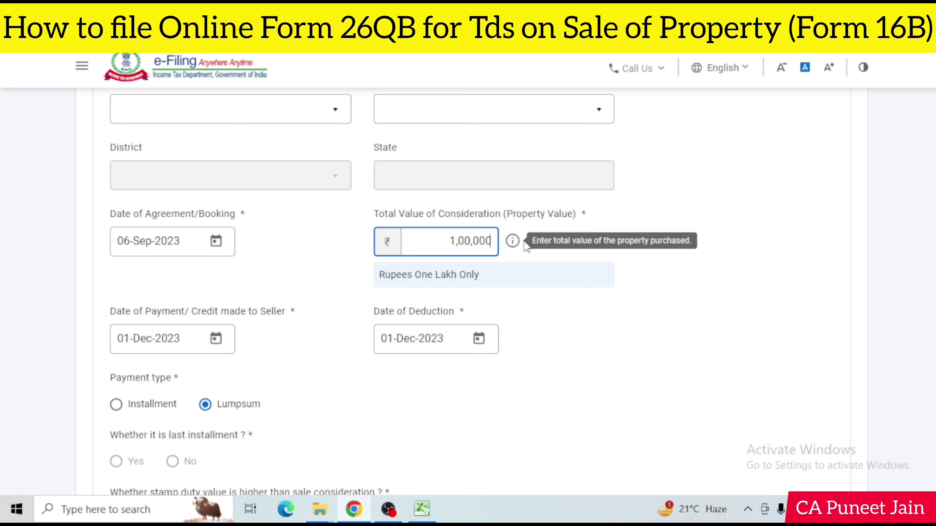
{"action": "type", "text": "0"}
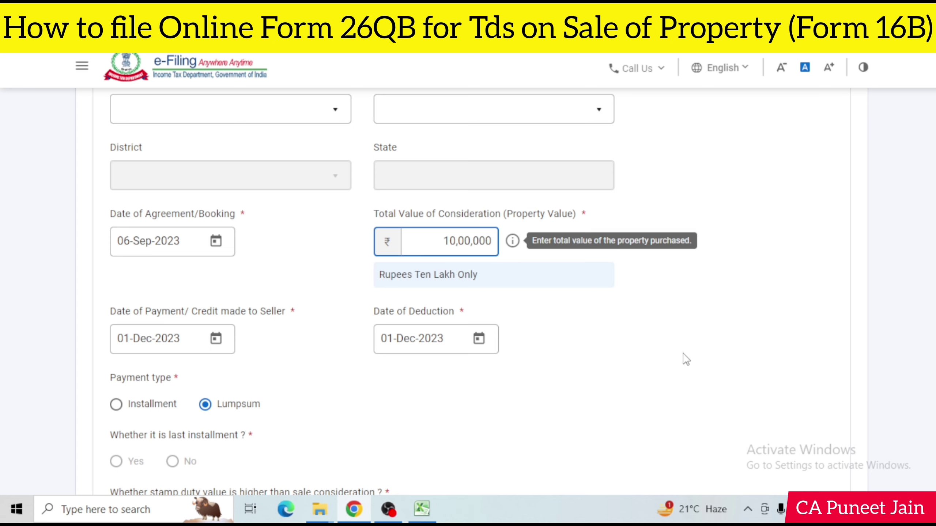
{"action": "left_click_drag", "start_coordinate": [681, 359], "coordinate": [626, 363]}
Set the payment type to Installment and answer No to whether it is the last installment.
{"action": "scroll", "coordinate": [157, 326], "scroll_direction": "down", "scroll_amount": 2}
{"action": "left_click", "coordinate": [116, 335]}
{"action": "scroll", "coordinate": [130, 382], "scroll_direction": "down", "scroll_amount": 4}
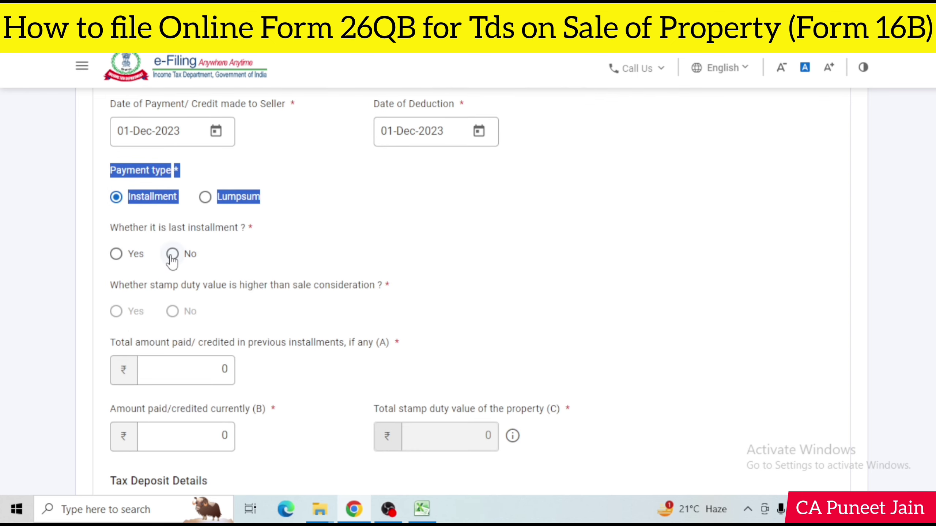
{"action": "left_click", "coordinate": [173, 254]}
{"action": "scroll", "coordinate": [188, 288], "scroll_direction": "down", "scroll_amount": 2}
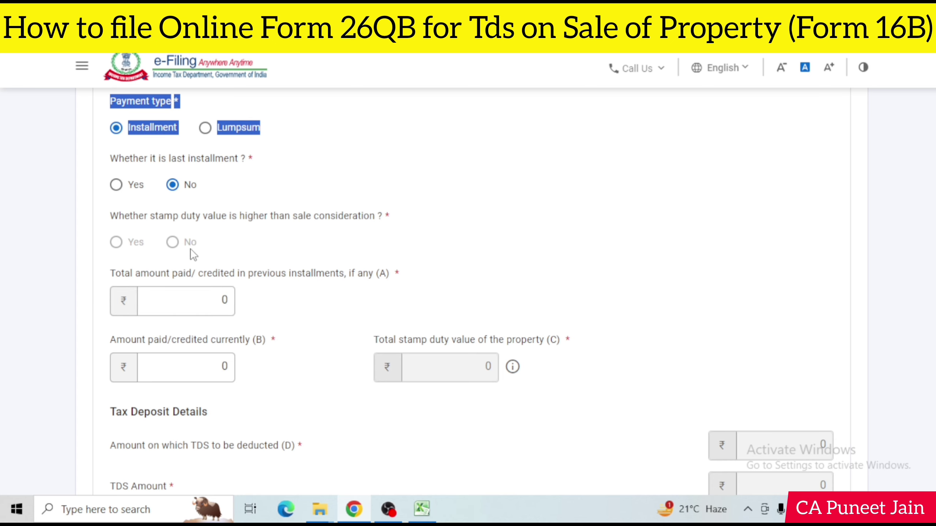
{"action": "scroll", "coordinate": [220, 286], "scroll_direction": "down", "scroll_amount": 2}
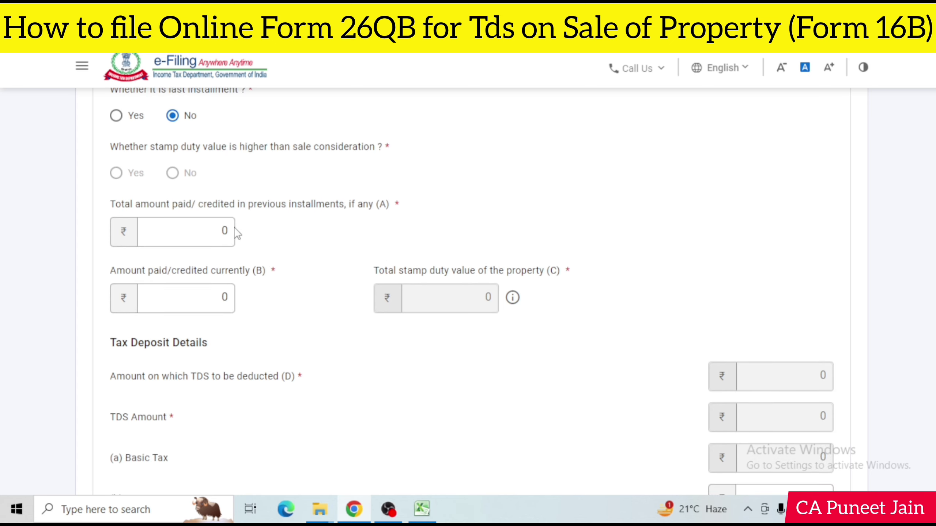
Examine the previous and current installment amount fields and the tax deposit details for an installment payment.
{"action": "left_click", "coordinate": [218, 229]}
{"action": "left_click", "coordinate": [218, 298]}
{"action": "scroll", "coordinate": [453, 289], "scroll_direction": "down", "scroll_amount": 2}
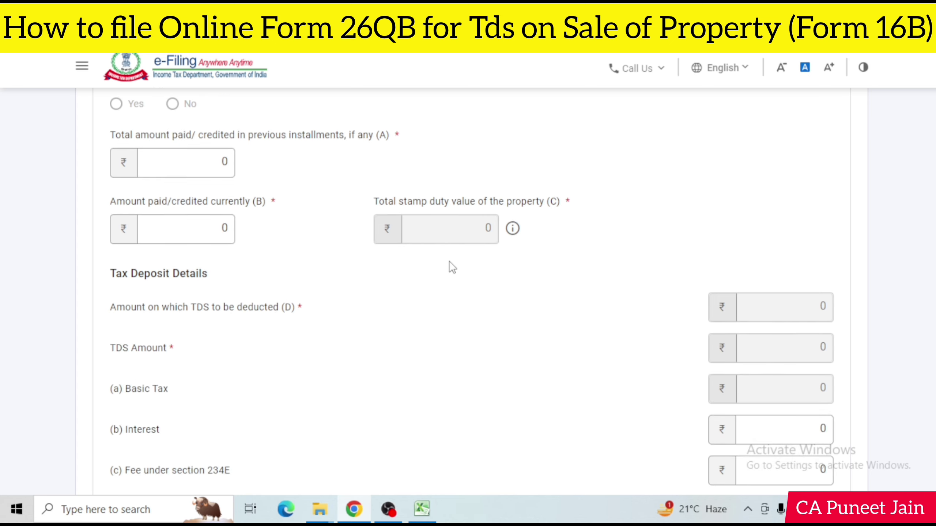
{"action": "scroll", "coordinate": [449, 267], "scroll_direction": "down", "scroll_amount": 4}
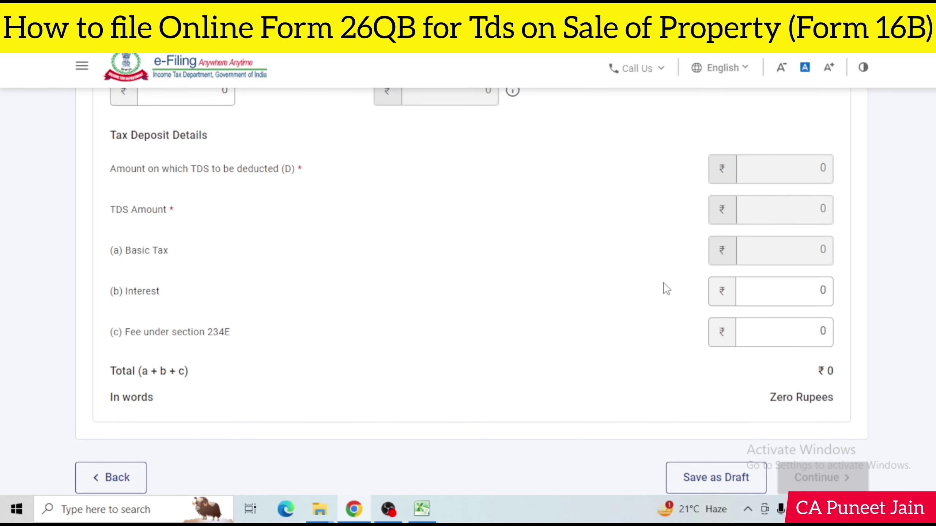
{"action": "scroll", "coordinate": [485, 306], "scroll_direction": "up", "scroll_amount": 3}
{"action": "scroll", "coordinate": [436, 297], "scroll_direction": "up", "scroll_amount": 3}
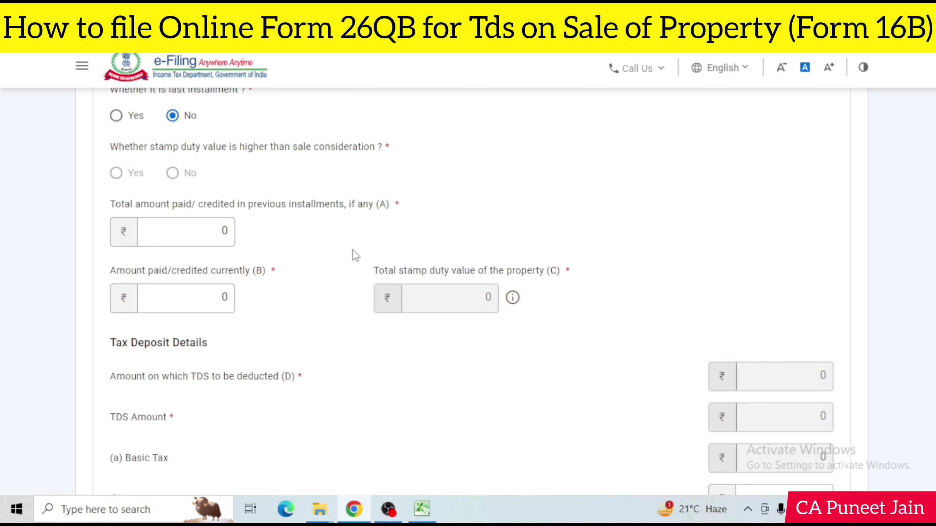
Set the payment type to Lumpsum.
{"action": "scroll", "coordinate": [353, 255], "scroll_direction": "up", "scroll_amount": 2}
{"action": "left_click", "coordinate": [361, 215]}
{"action": "scroll", "coordinate": [338, 185], "scroll_direction": "up", "scroll_amount": 1}
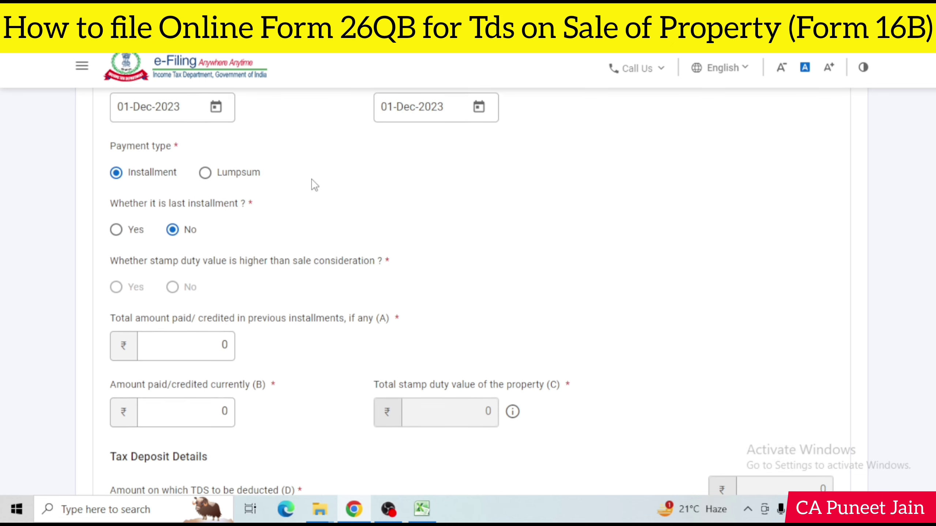
{"action": "scroll", "coordinate": [258, 191], "scroll_direction": "up", "scroll_amount": 1}
{"action": "left_click", "coordinate": [204, 194]}
{"action": "scroll", "coordinate": [349, 280], "scroll_direction": "down", "scroll_amount": 2}
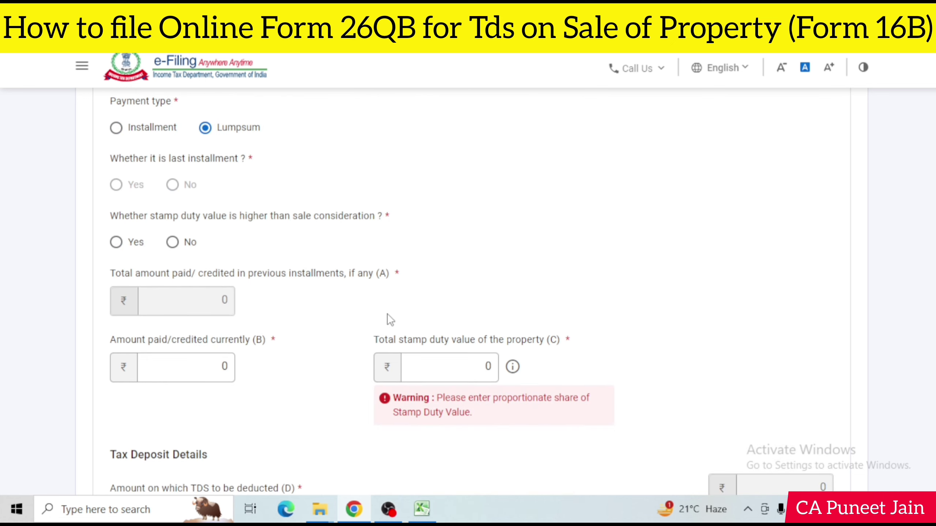
{"action": "scroll", "coordinate": [455, 327], "scroll_direction": "up", "scroll_amount": 1}
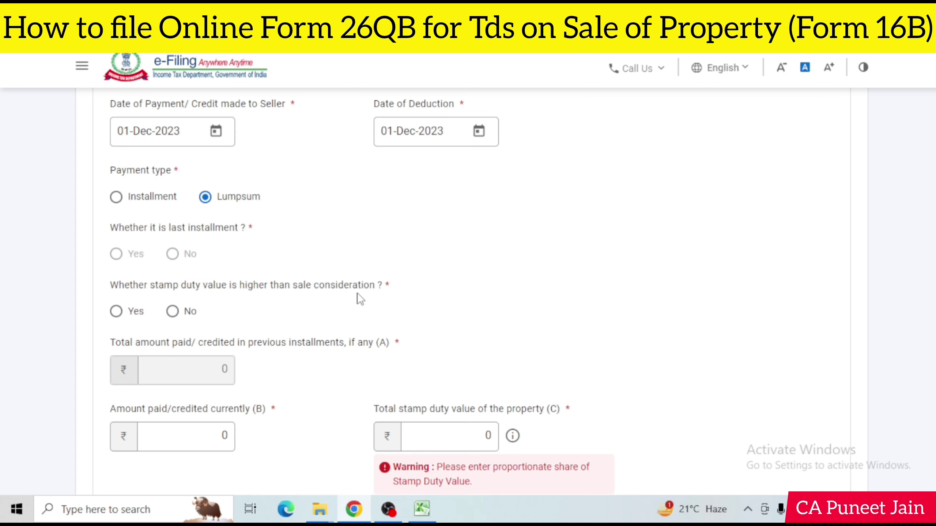
{"action": "scroll", "coordinate": [356, 297], "scroll_direction": "down", "scroll_amount": 1}
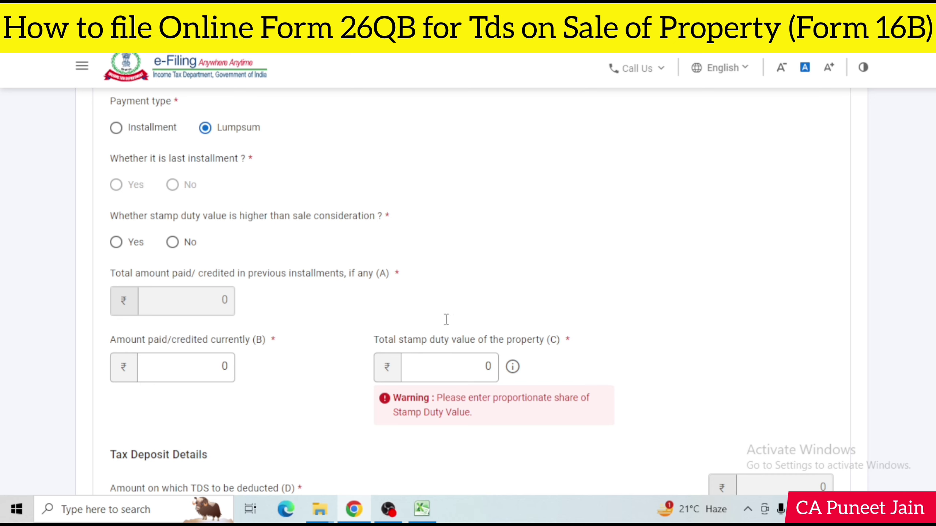
Set the total value of consideration (property value) to 60,00,000.
{"action": "scroll", "coordinate": [343, 225], "scroll_direction": "up", "scroll_amount": 2}
{"action": "scroll", "coordinate": [437, 169], "scroll_direction": "down", "scroll_amount": 1}
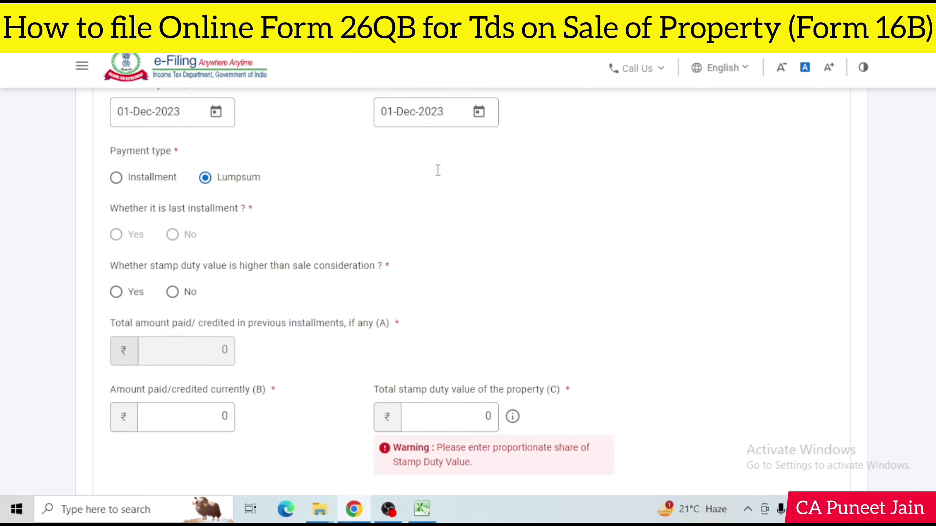
{"action": "scroll", "coordinate": [437, 170], "scroll_direction": "up", "scroll_amount": 2}
{"action": "left_click_drag", "start_coordinate": [446, 173], "coordinate": [505, 179]}
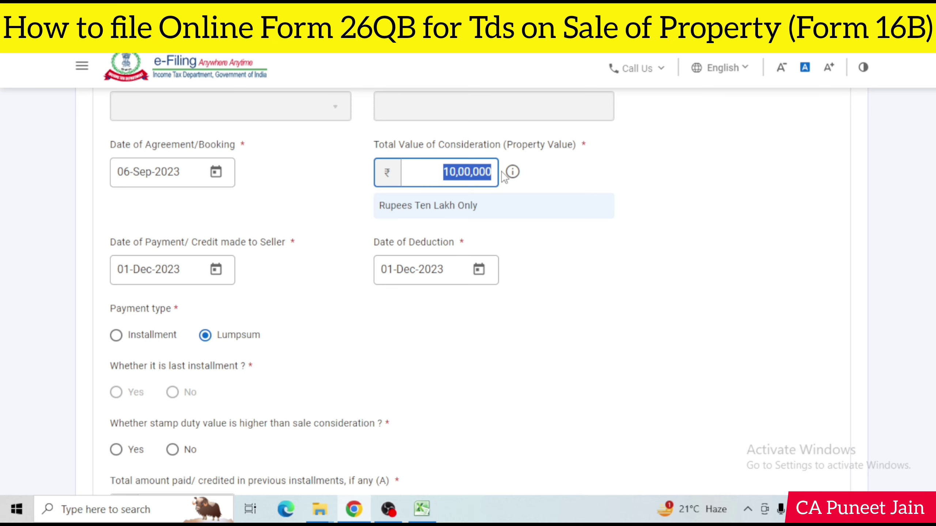
{"action": "type", "text": "6000000"}
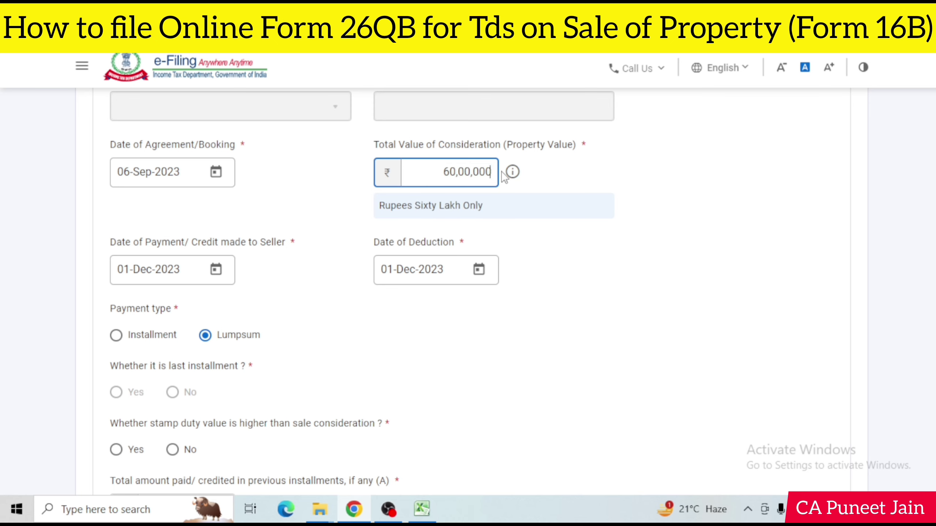
{"action": "left_click", "coordinate": [549, 328]}
{"action": "scroll", "coordinate": [549, 327], "scroll_direction": "down", "scroll_amount": 3}
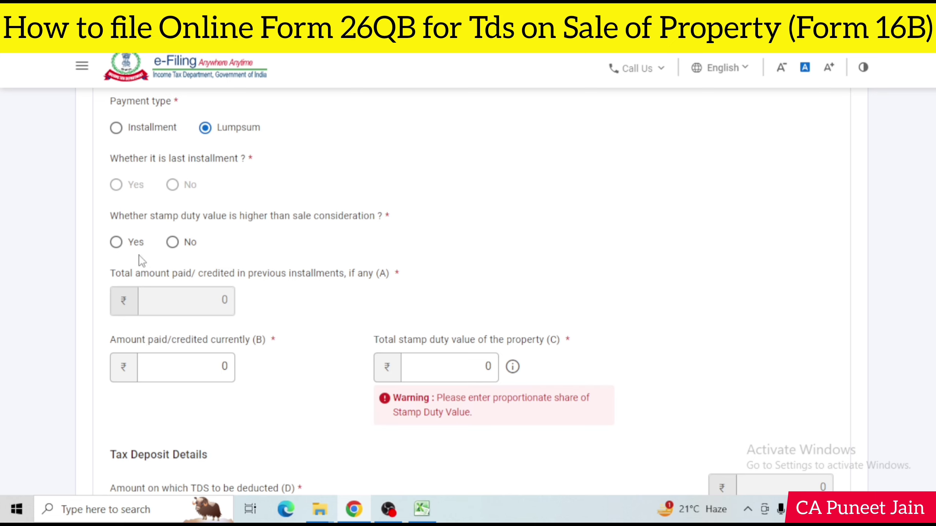
Answer No to whether the stamp duty value is higher than the sale consideration.
{"action": "left_click", "coordinate": [173, 243]}
{"action": "scroll", "coordinate": [430, 230], "scroll_direction": "up", "scroll_amount": 5}
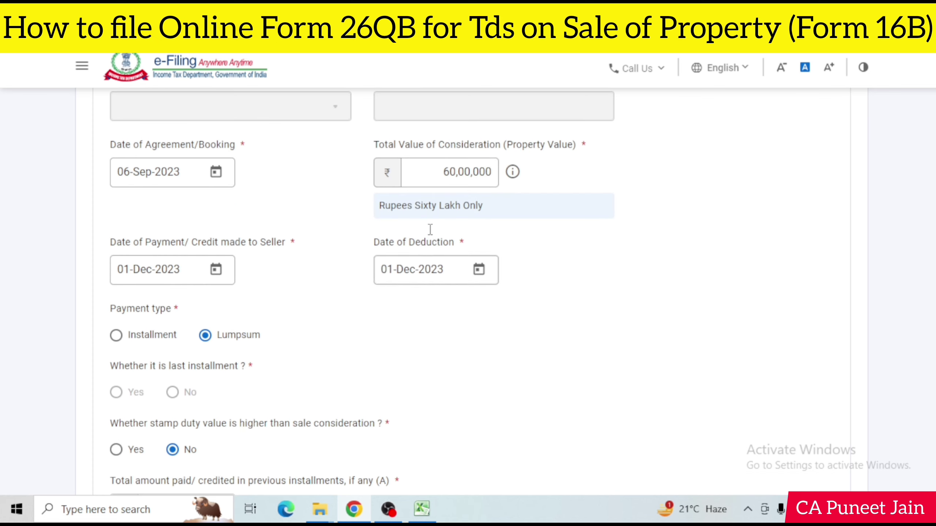
{"action": "scroll", "coordinate": [516, 251], "scroll_direction": "down", "scroll_amount": 5}
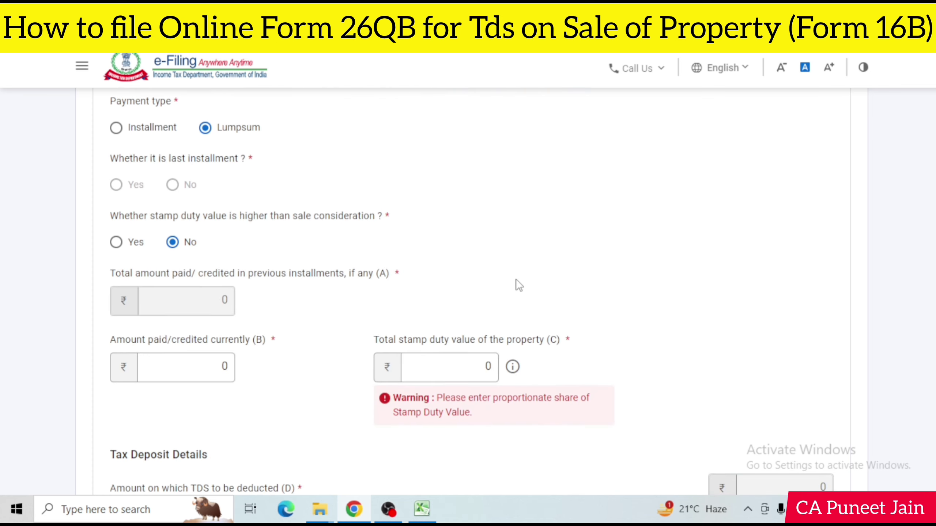
{"action": "scroll", "coordinate": [478, 287], "scroll_direction": "down", "scroll_amount": 2}
{"action": "scroll", "coordinate": [430, 297], "scroll_direction": "down", "scroll_amount": 2}
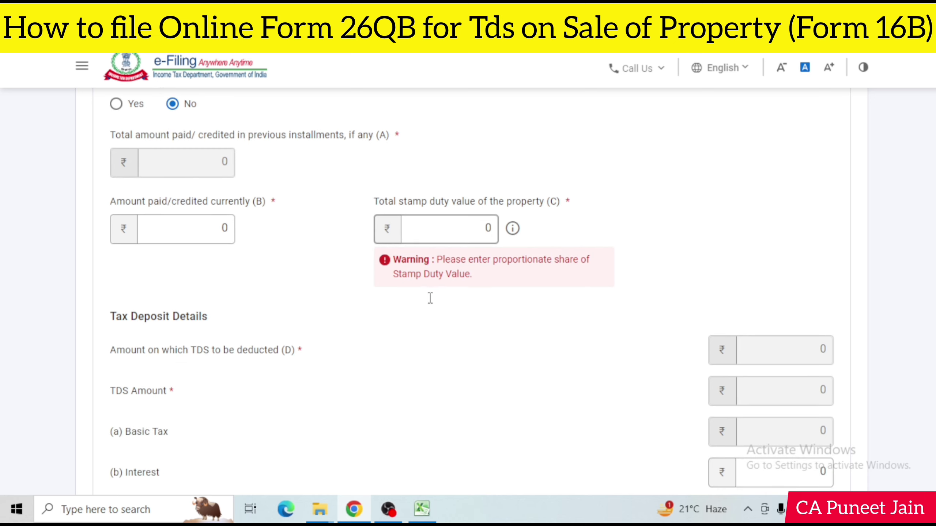
{"action": "scroll", "coordinate": [438, 297], "scroll_direction": "up", "scroll_amount": 2}
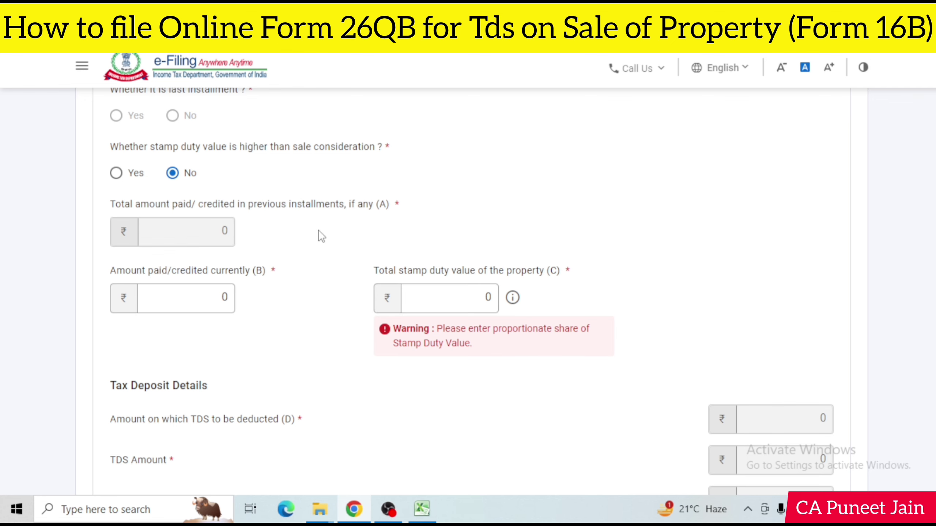
{"action": "scroll", "coordinate": [311, 228], "scroll_direction": "up", "scroll_amount": 4}
{"action": "scroll", "coordinate": [535, 162], "scroll_direction": "up", "scroll_amount": 4}
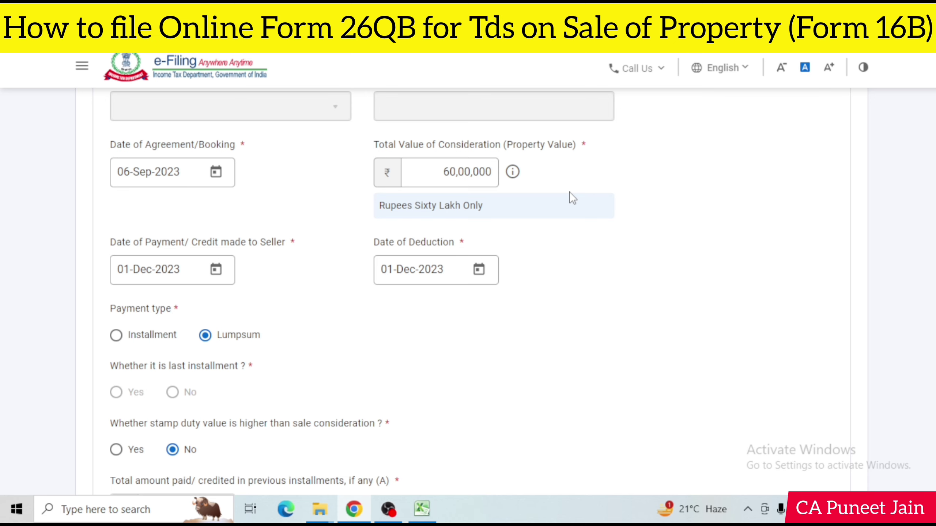
Set the total stamp duty value of the property (C) to 60,00,000.
{"action": "scroll", "coordinate": [568, 226], "scroll_direction": "down", "scroll_amount": 10}
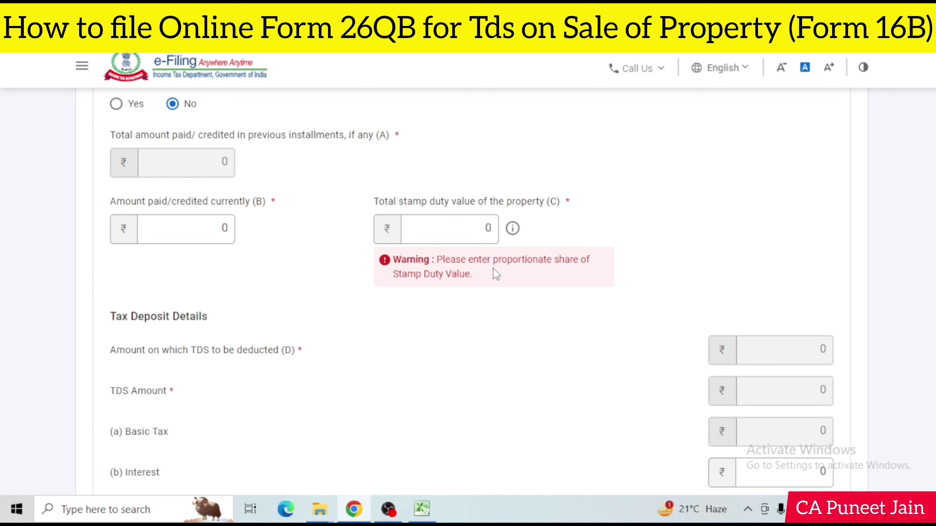
{"action": "left_click", "coordinate": [495, 230]}
{"action": "type", "text": "60,00,00"}
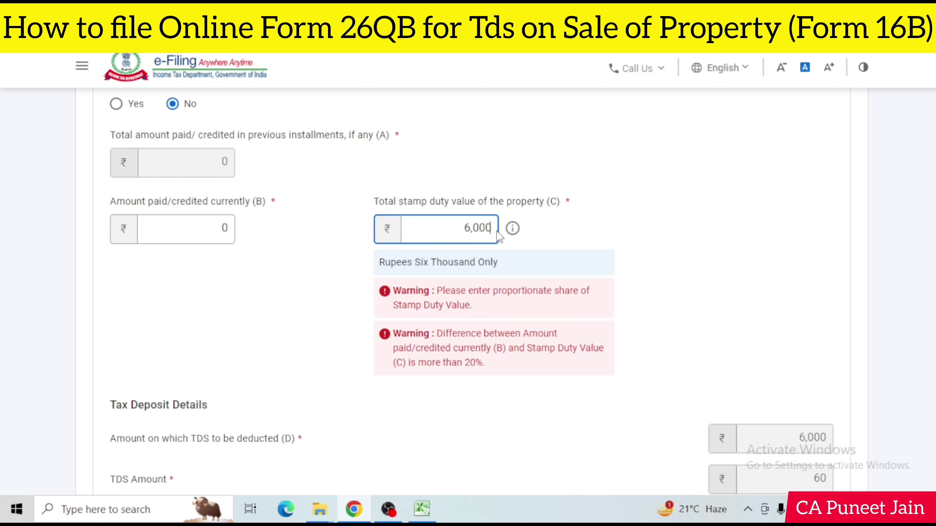
{"action": "type", "text": "0"}
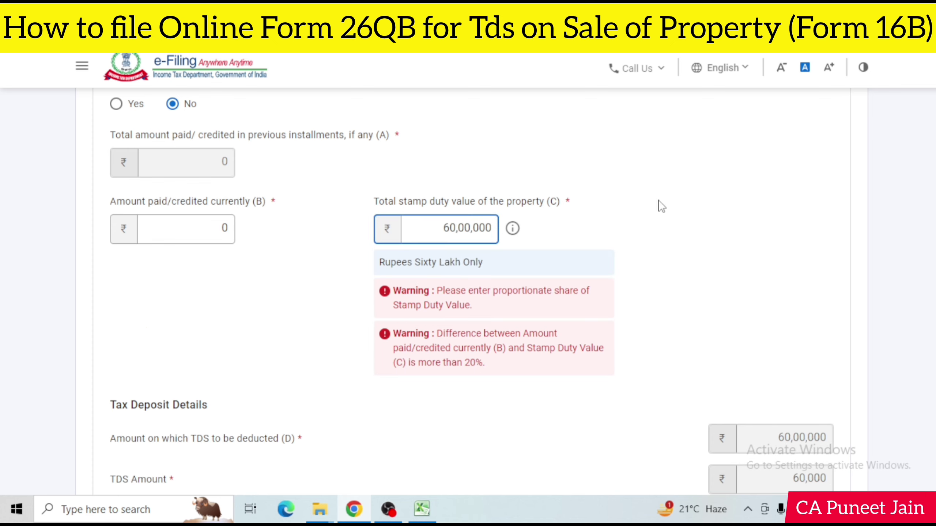
{"action": "left_click", "coordinate": [720, 197]}
Review the tax deposit details and continue to the payment mode selection.
{"action": "left_click", "coordinate": [215, 222]}
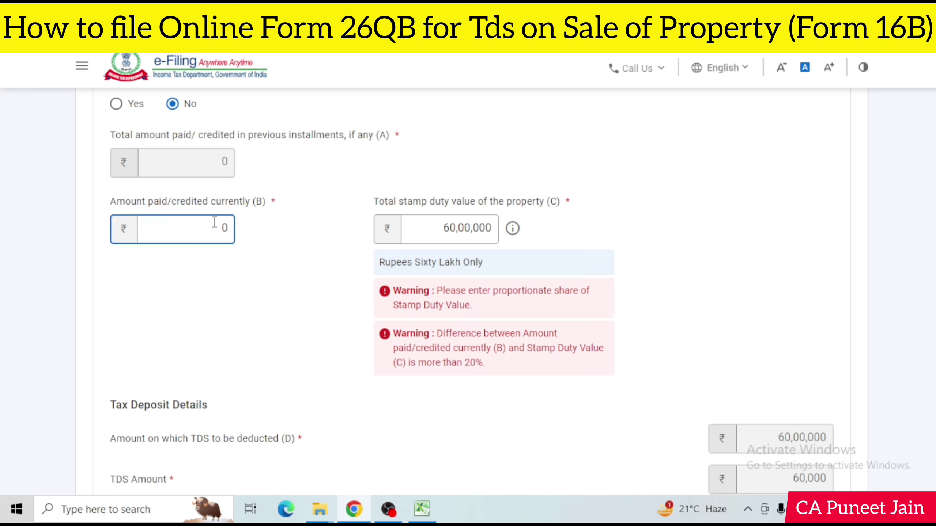
{"action": "left_click", "coordinate": [388, 508]}
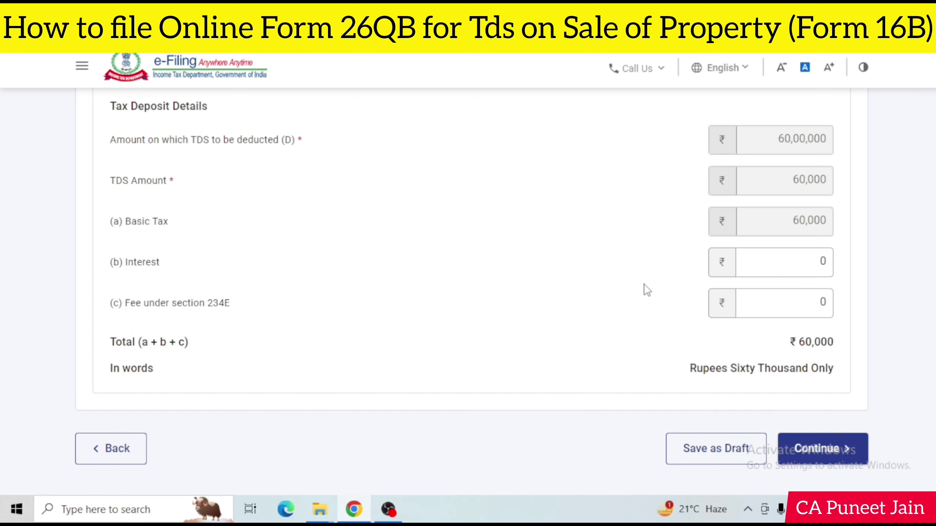
{"action": "scroll", "coordinate": [644, 291], "scroll_direction": "down", "scroll_amount": 2}
{"action": "scroll", "coordinate": [649, 288], "scroll_direction": "up", "scroll_amount": 2}
{"action": "left_click", "coordinate": [843, 451]}
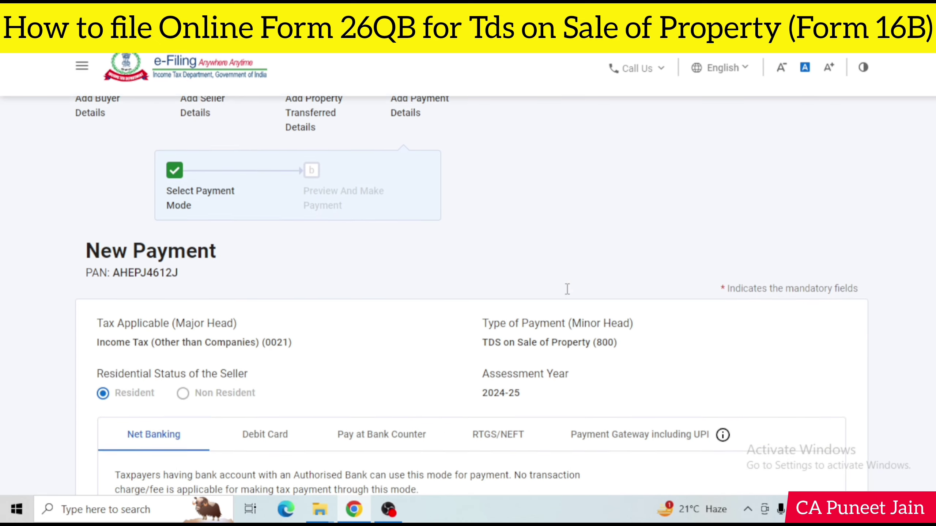
Examine the Net Banking, Debit Card, Pay at Bank Counter, RTGS/NEFT and Payment Gateway including UPI payment modes and their options.
{"action": "scroll", "coordinate": [567, 290], "scroll_direction": "down", "scroll_amount": 1}
{"action": "scroll", "coordinate": [567, 290], "scroll_direction": "down", "scroll_amount": 3}
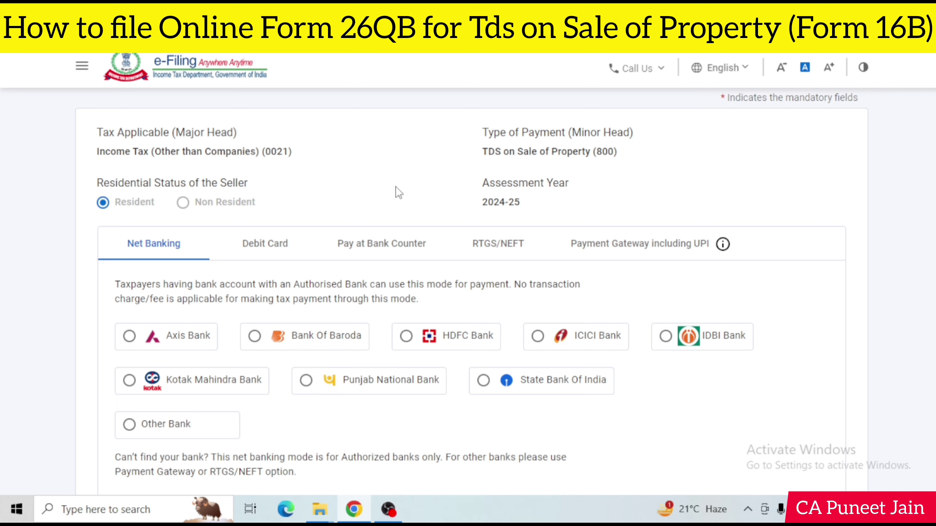
{"action": "scroll", "coordinate": [376, 157], "scroll_direction": "down", "scroll_amount": 2}
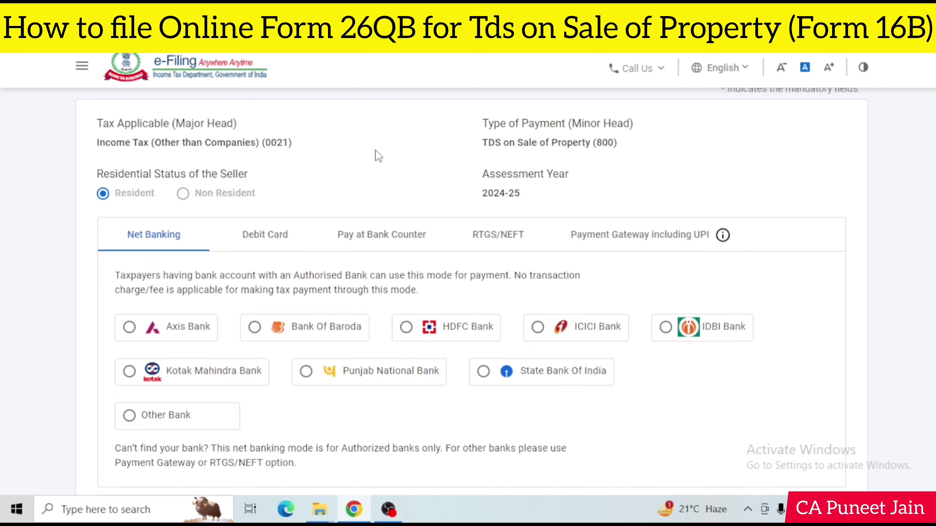
{"action": "left_click", "coordinate": [269, 186]}
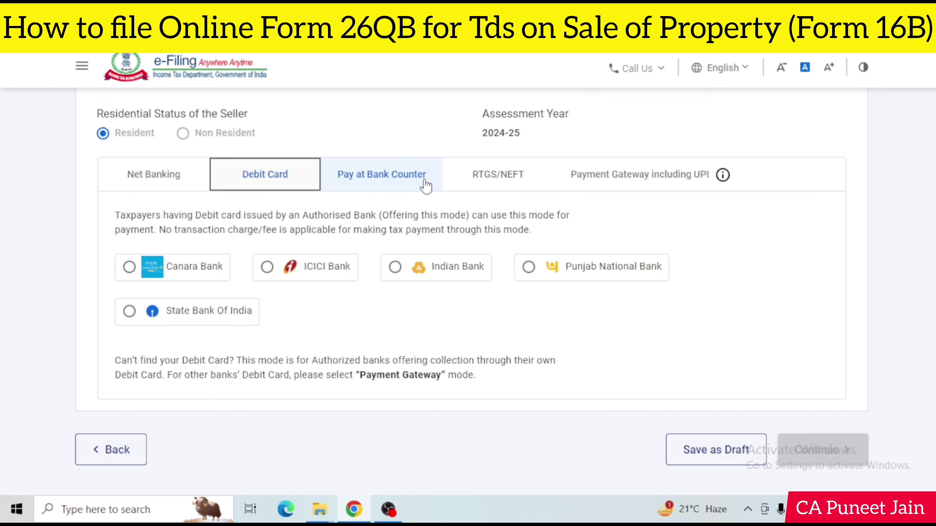
{"action": "left_click", "coordinate": [383, 175]}
{"action": "left_click", "coordinate": [505, 181]}
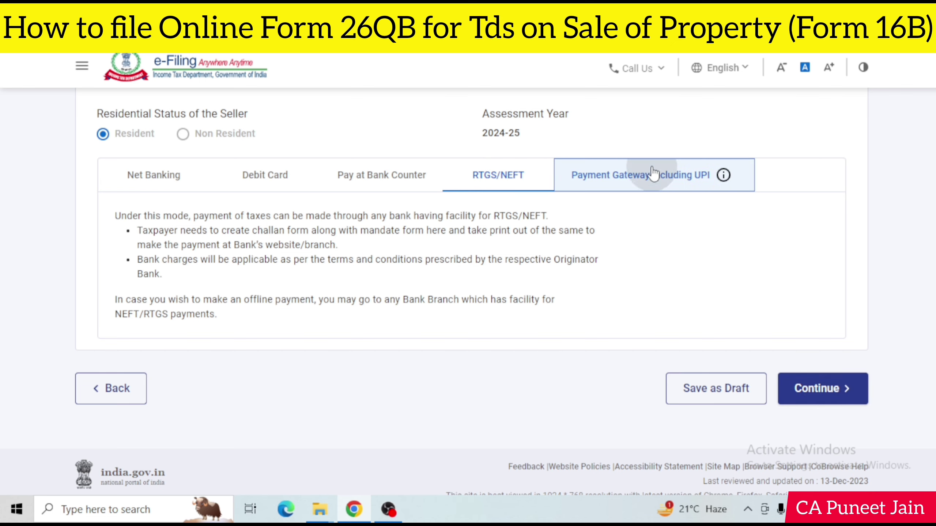
{"action": "left_click", "coordinate": [626, 176]}
{"action": "scroll", "coordinate": [607, 280], "scroll_direction": "down", "scroll_amount": 2}
{"action": "scroll", "coordinate": [607, 281], "scroll_direction": "up", "scroll_amount": 2}
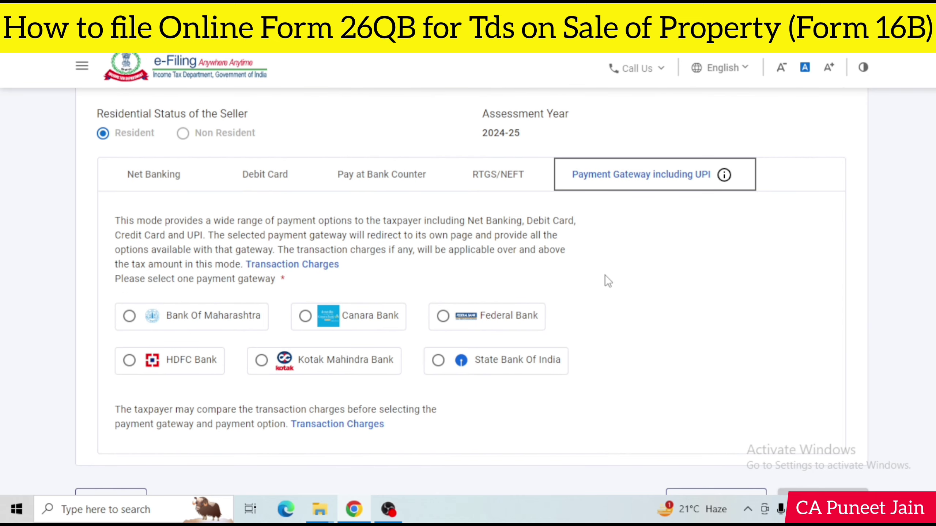
{"action": "scroll", "coordinate": [607, 281], "scroll_direction": "down", "scroll_amount": 2}
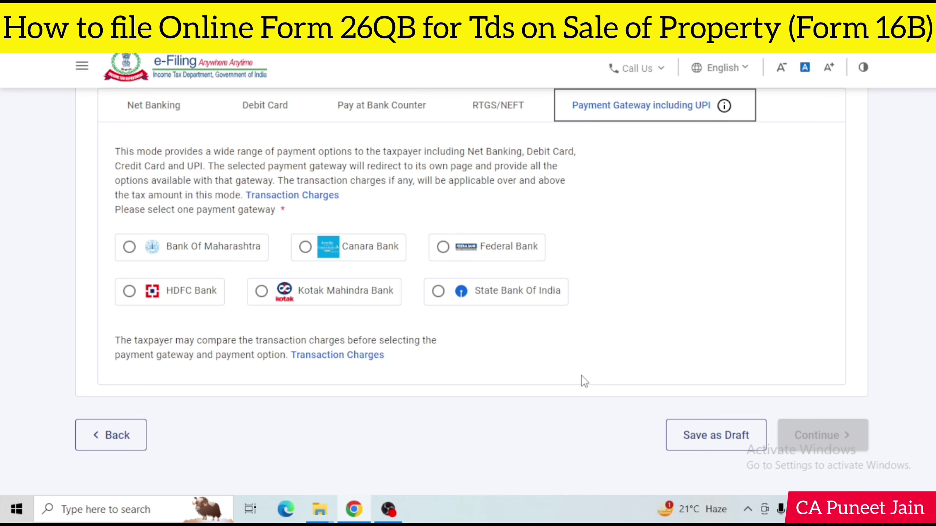
{"action": "scroll", "coordinate": [584, 308], "scroll_direction": "up", "scroll_amount": 2}
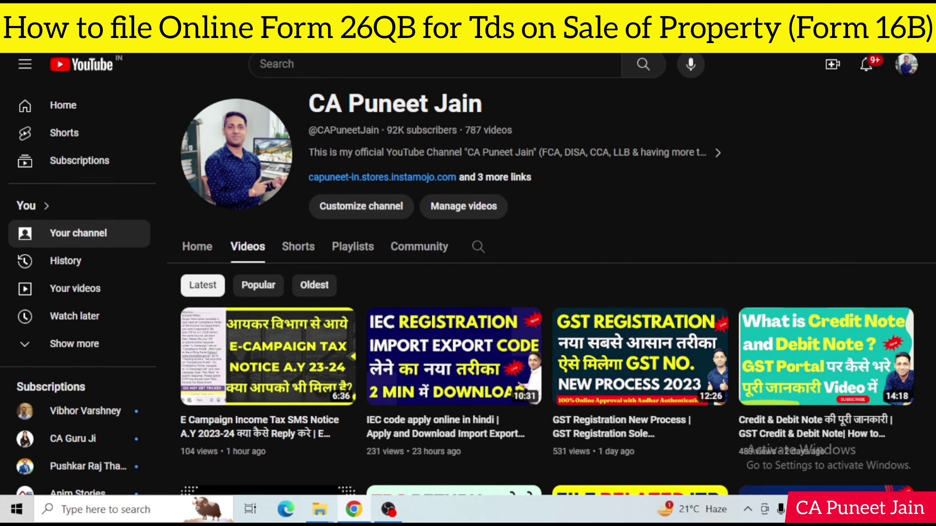
{"action": "scroll", "coordinate": [551, 289], "scroll_direction": "down", "scroll_amount": 1}
{"action": "scroll", "coordinate": [551, 289], "scroll_direction": "up", "scroll_amount": 1}
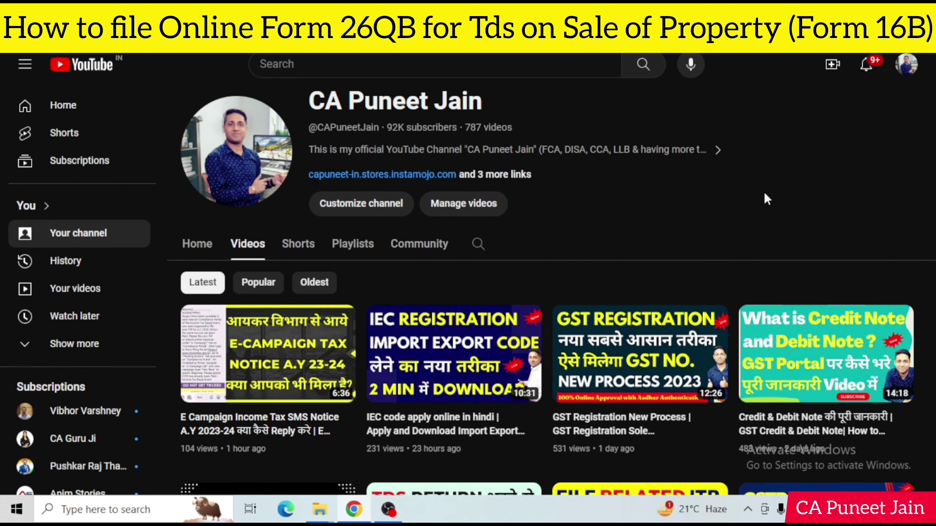
{"action": "scroll", "coordinate": [765, 195], "scroll_direction": "down", "scroll_amount": 1}
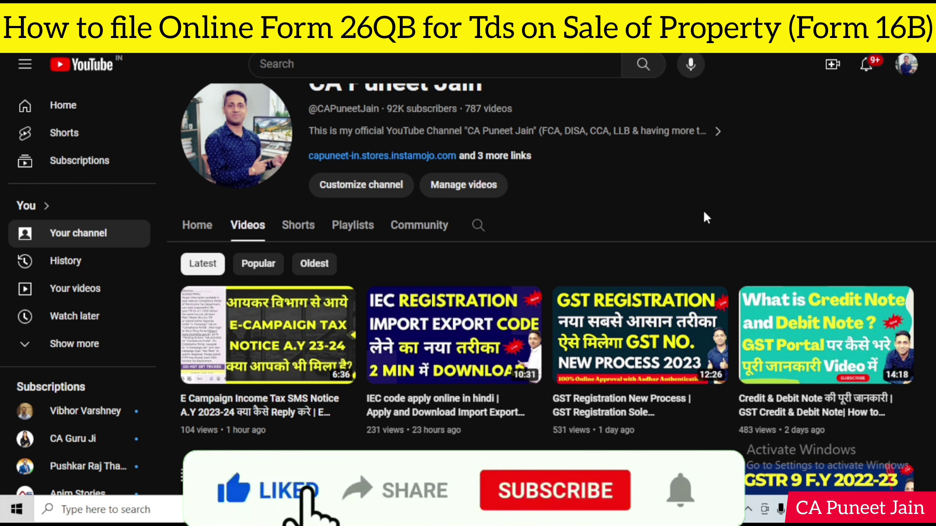
{"action": "scroll", "coordinate": [705, 213], "scroll_direction": "up", "scroll_amount": 1}
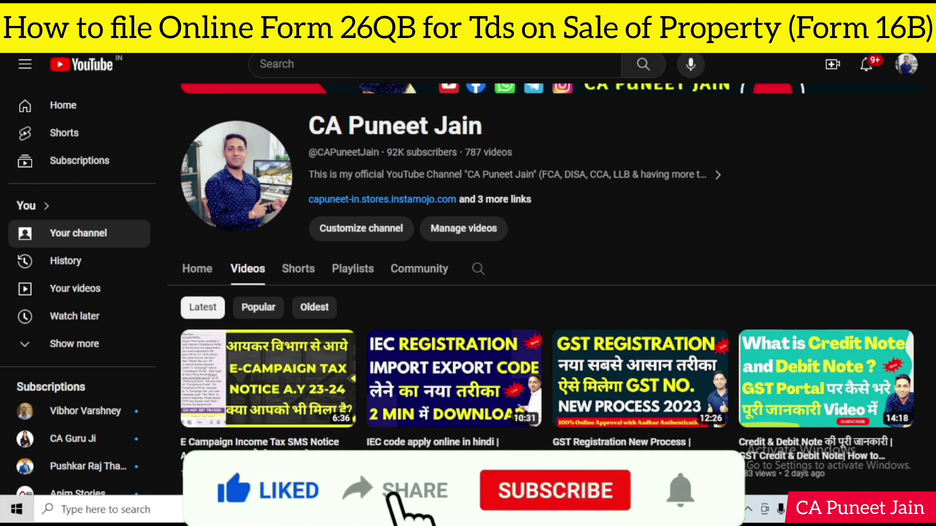
{"action": "scroll", "coordinate": [620, 213], "scroll_direction": "down", "scroll_amount": 1}
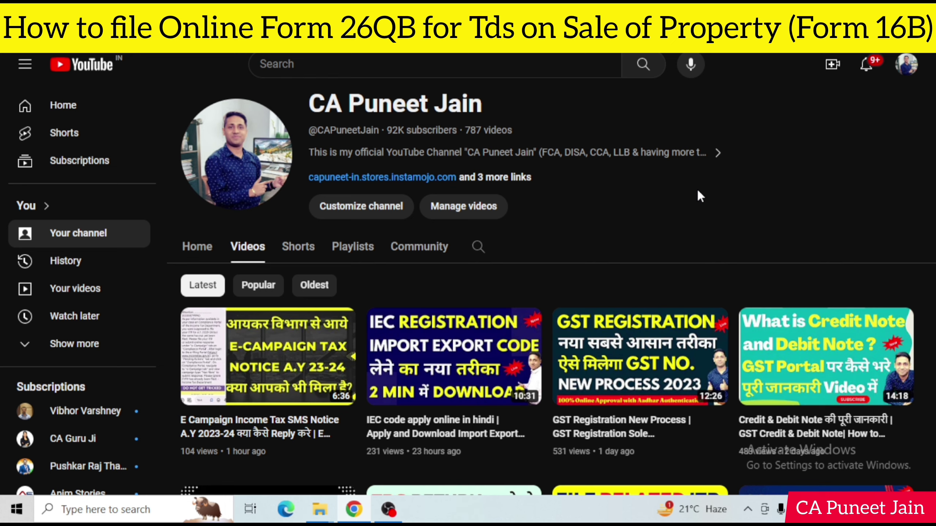
{"action": "scroll", "coordinate": [551, 288], "scroll_direction": "down", "scroll_amount": 8}
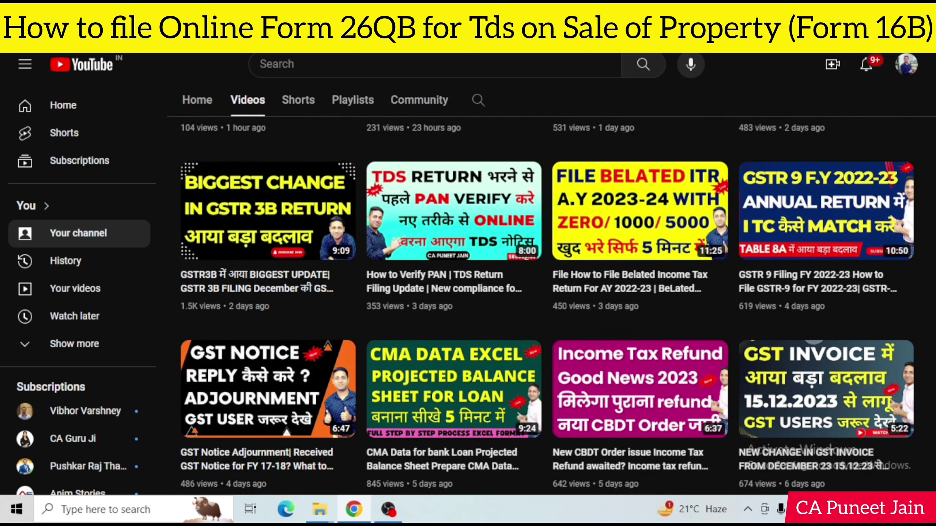